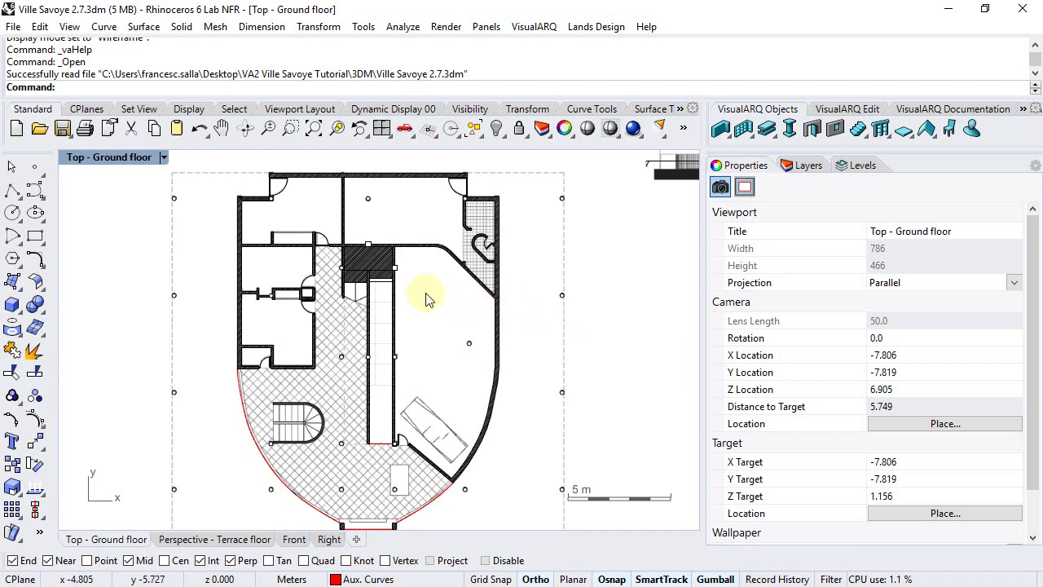
Start a new window with the Casement style and switch the Ground floor plan view to Wireframe display
scroll(344, 242, "up", 5)
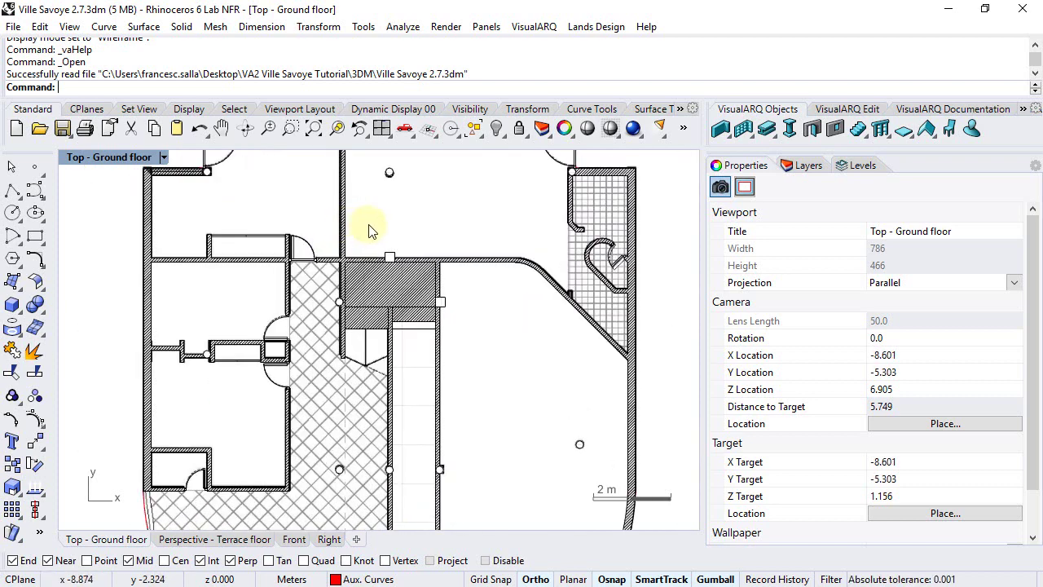
right_click_drag(368, 231, 395, 255)
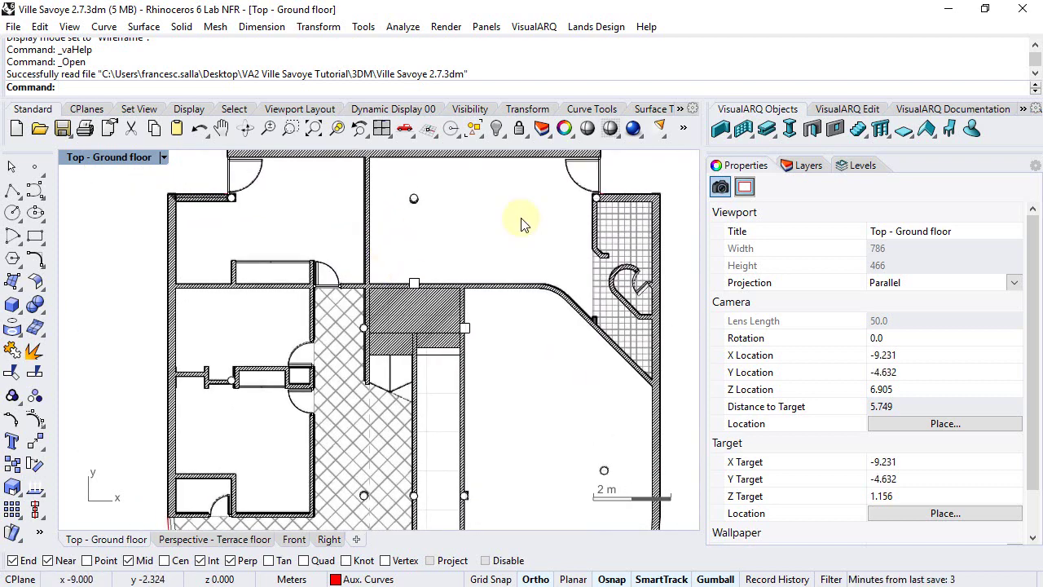
left_click(838, 132)
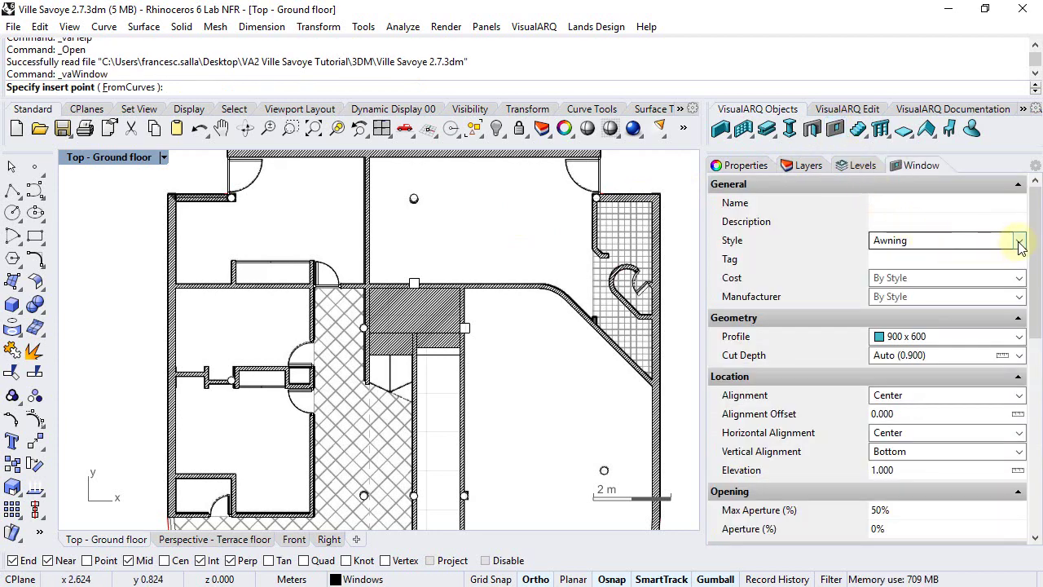
left_click(1020, 241)
mouse_move(1017, 280)
left_mouse_down()
mouse_move(1019, 330)
mouse_move(1022, 282)
left_mouse_up()
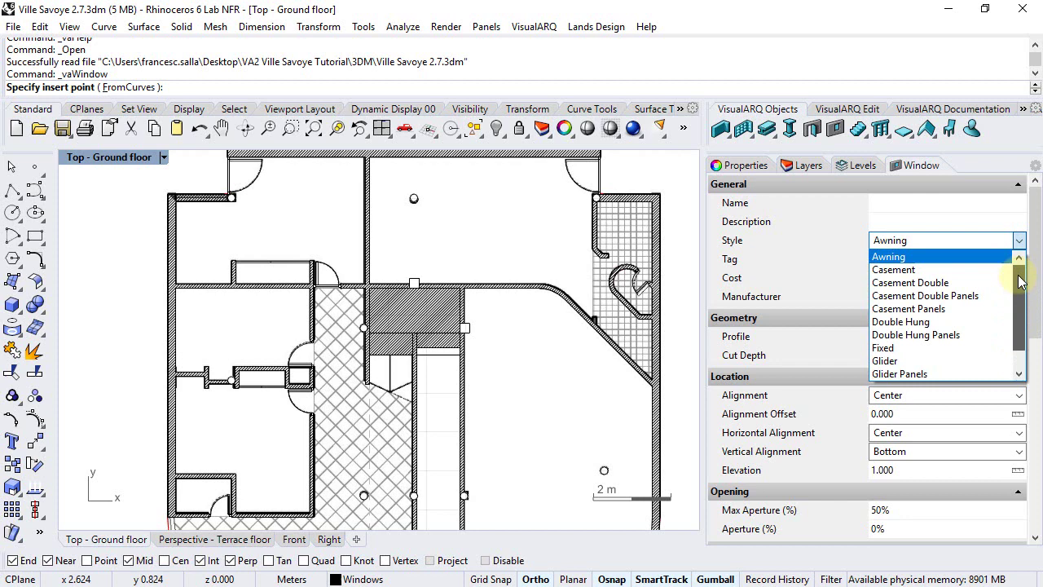
left_click(915, 272)
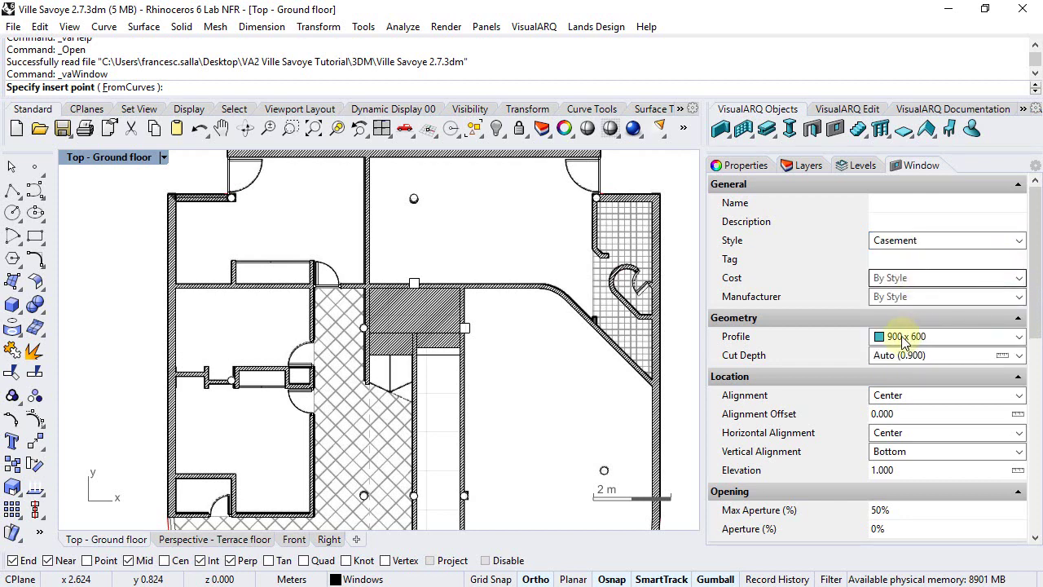
left_click(163, 158)
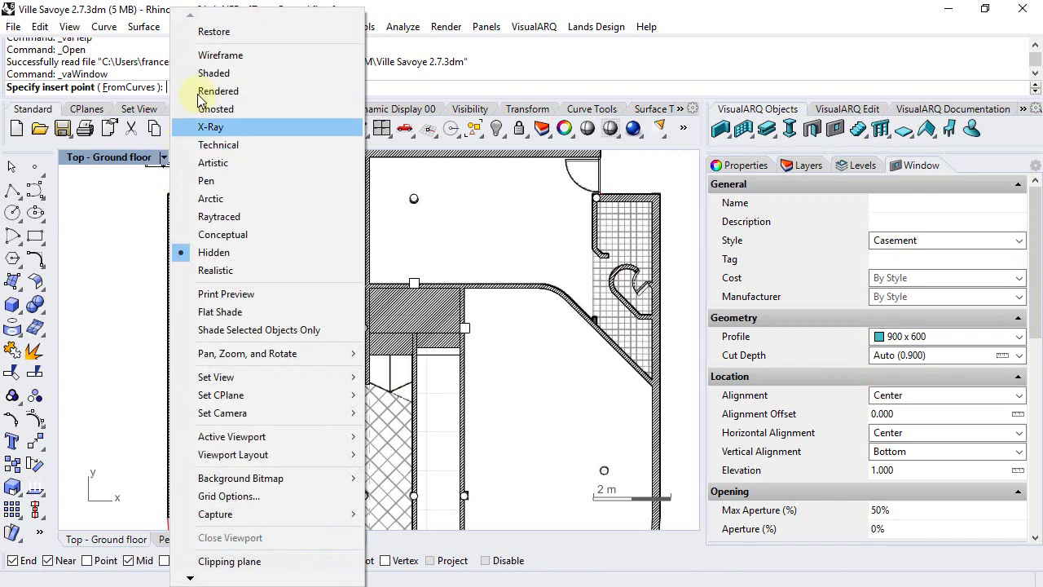
left_click(217, 55)
Give the window a custom profile (Other), picking its width on the plan and refining it to 0.350, with height 1.000
scroll(229, 428, "up", 5)
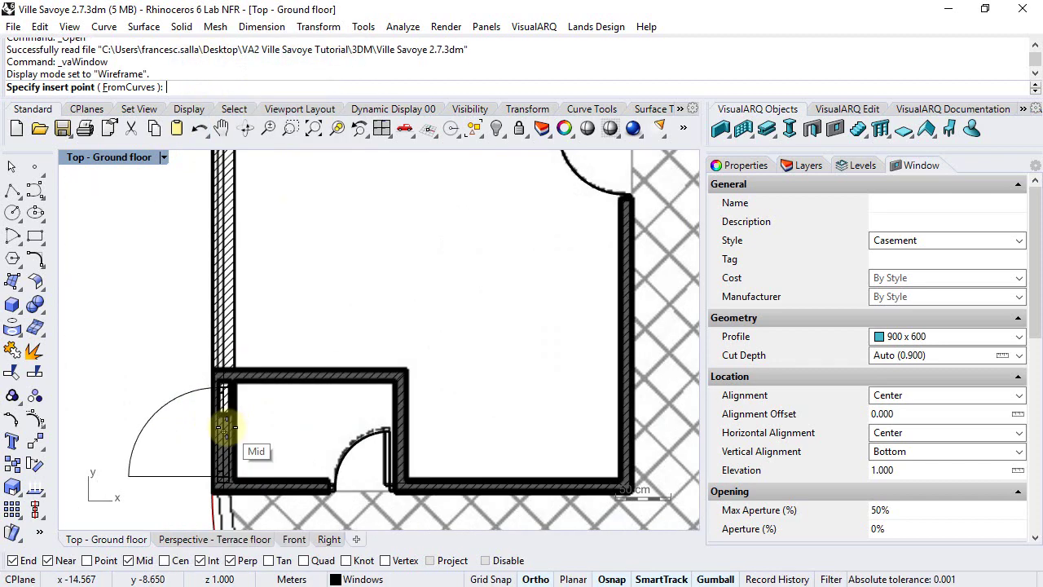
scroll(226, 428, "up", 3)
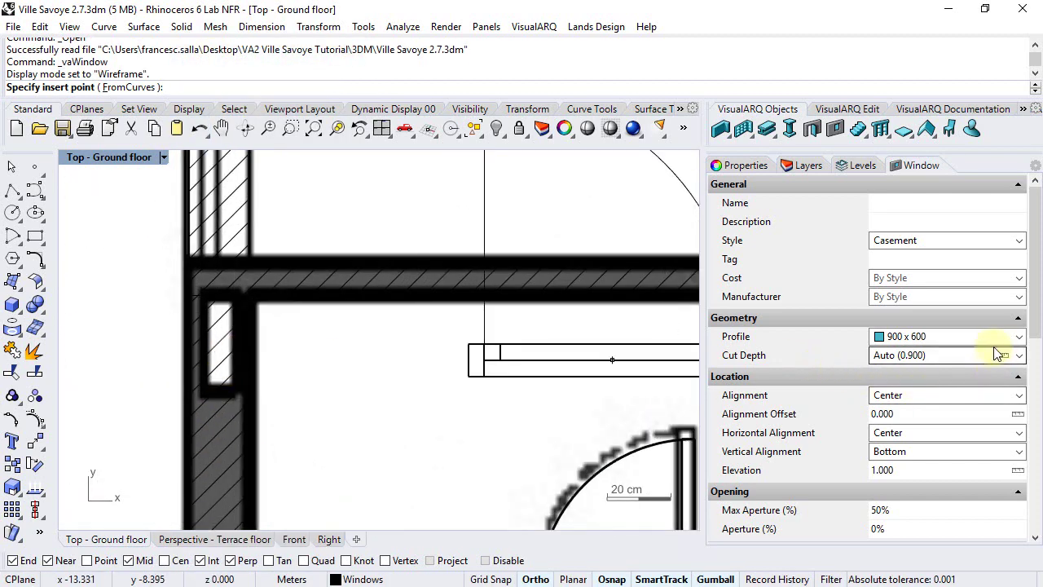
left_click(1019, 337)
left_click(1019, 354)
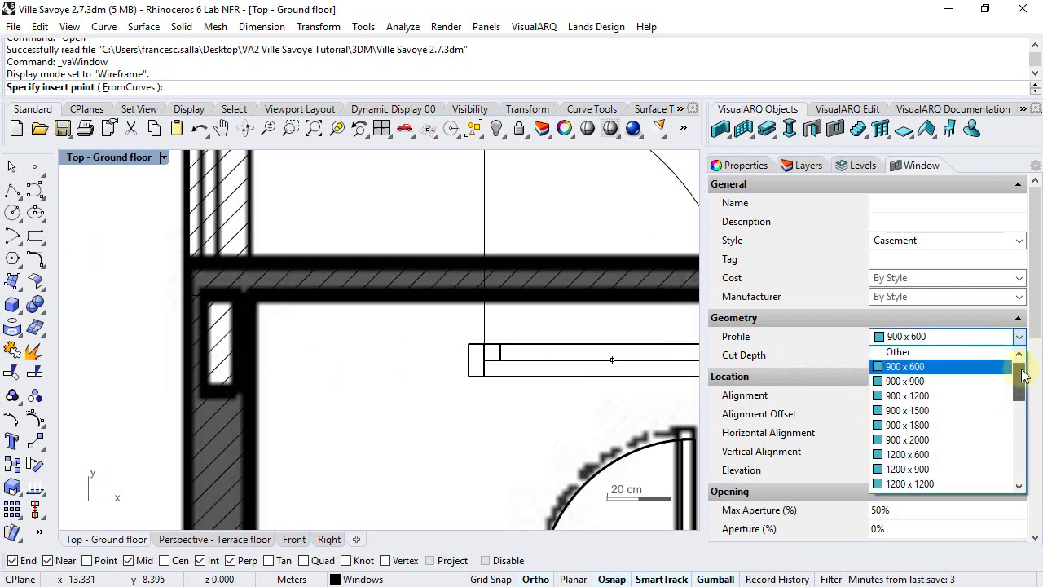
left_click(899, 353)
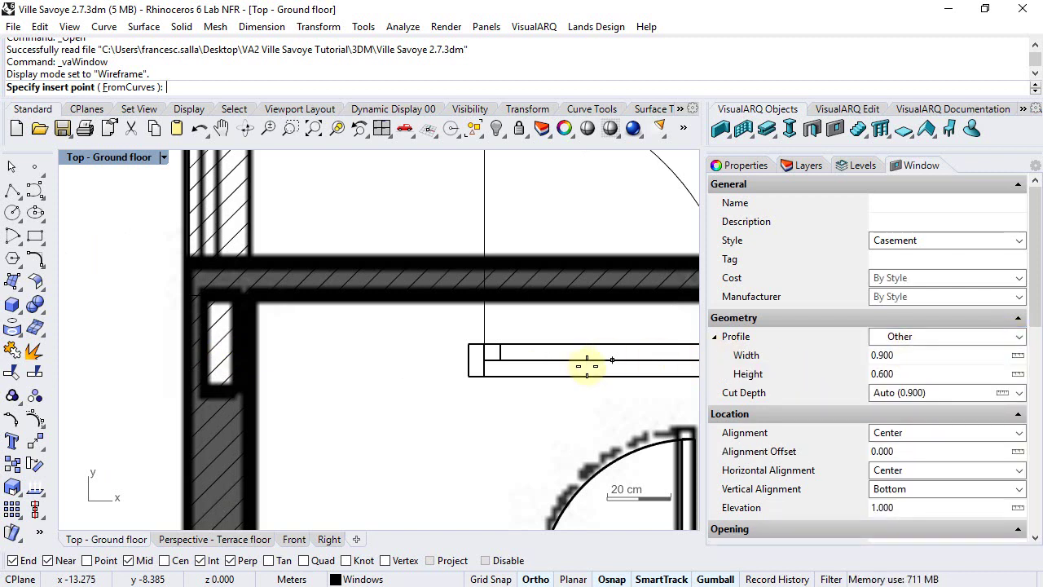
left_click(1017, 359)
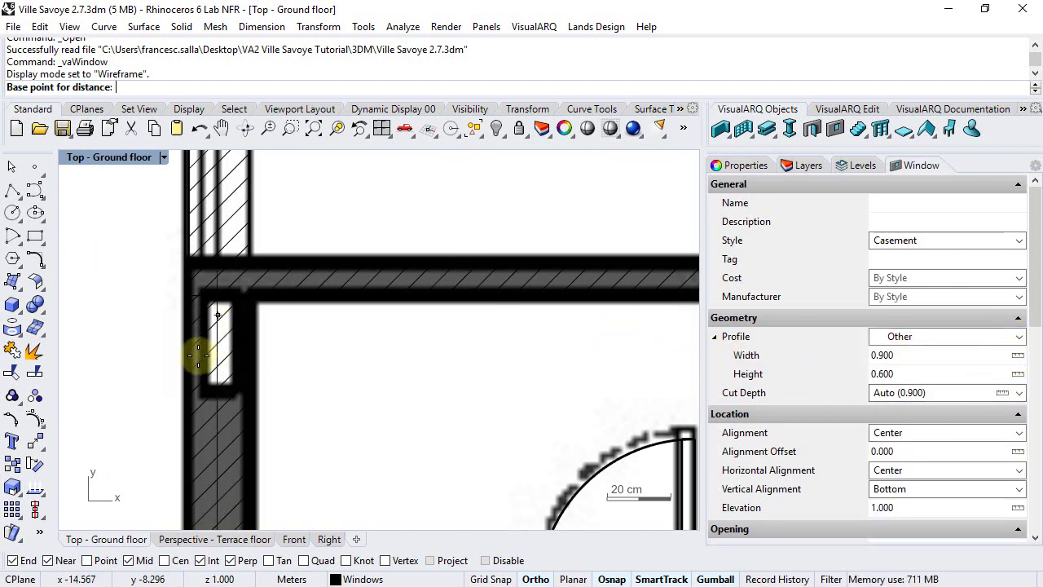
left_click(211, 398)
left_click(219, 299)
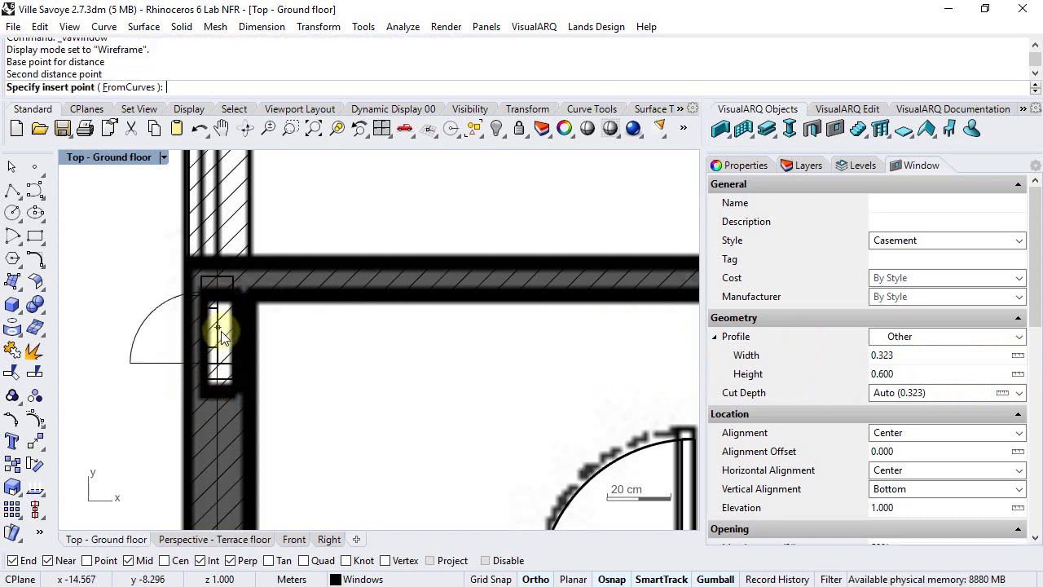
left_click_drag(887, 356, 903, 355)
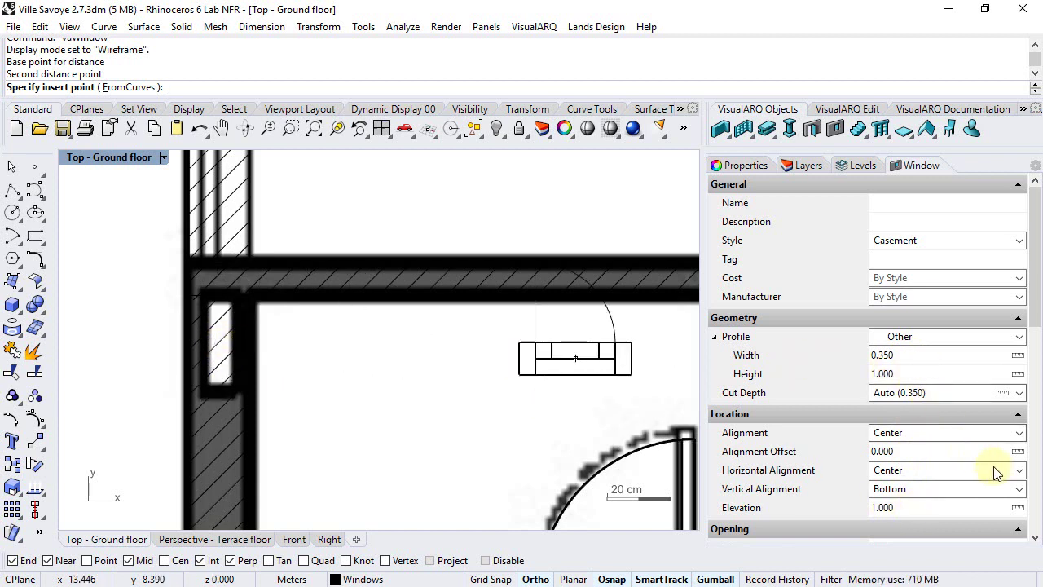
Set the horizontal alignment to Left and insert the window at the small corner room's inner wall corner, opening into the room
left_click(1018, 471)
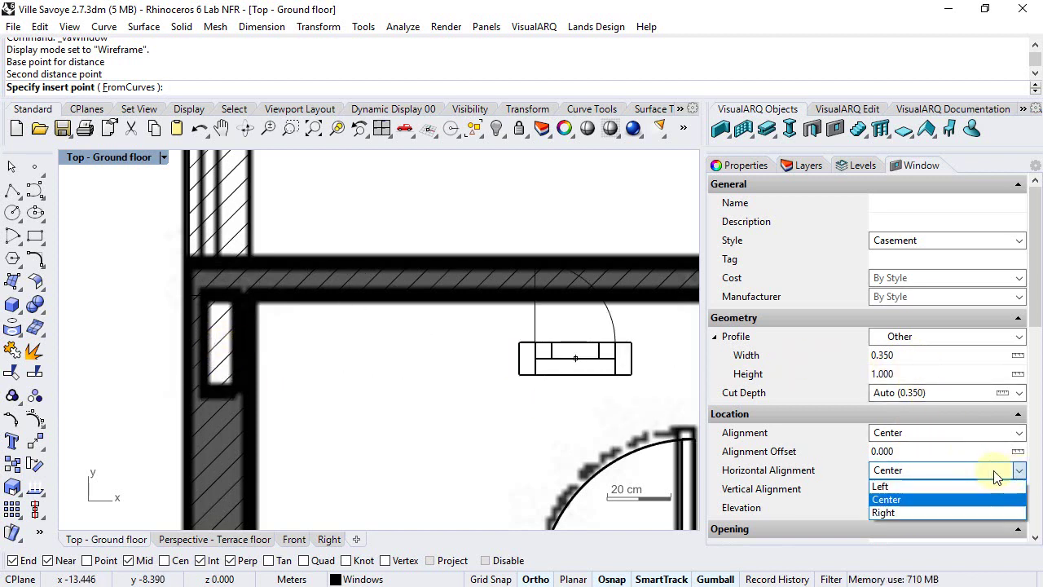
left_click(896, 486)
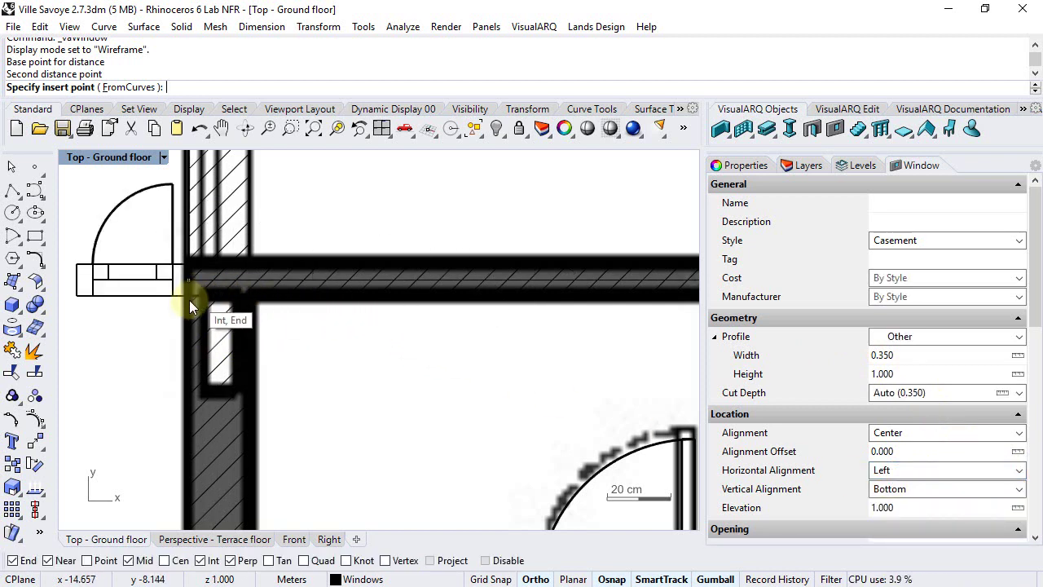
left_click(249, 303)
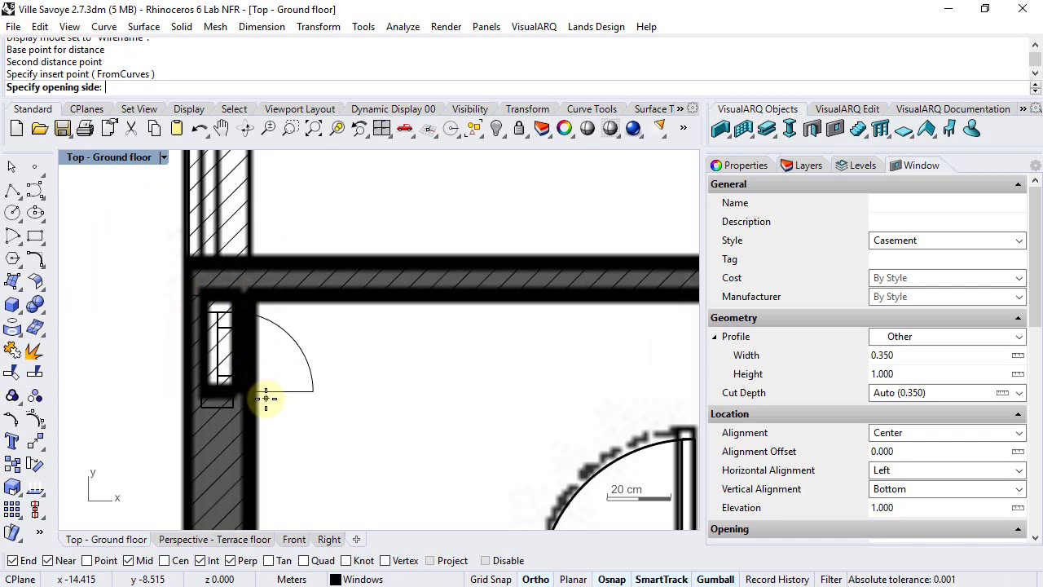
left_click(266, 399)
key("Escape")
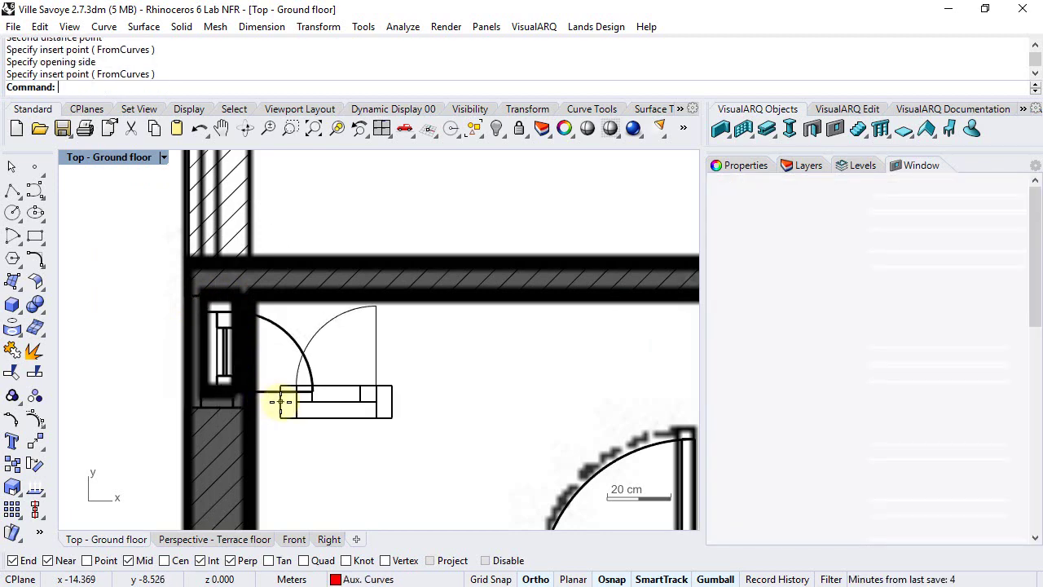
Copy the small window from the wall corner to the north end of the next room's opening in the west exterior wall
scroll(282, 408, "down", 5)
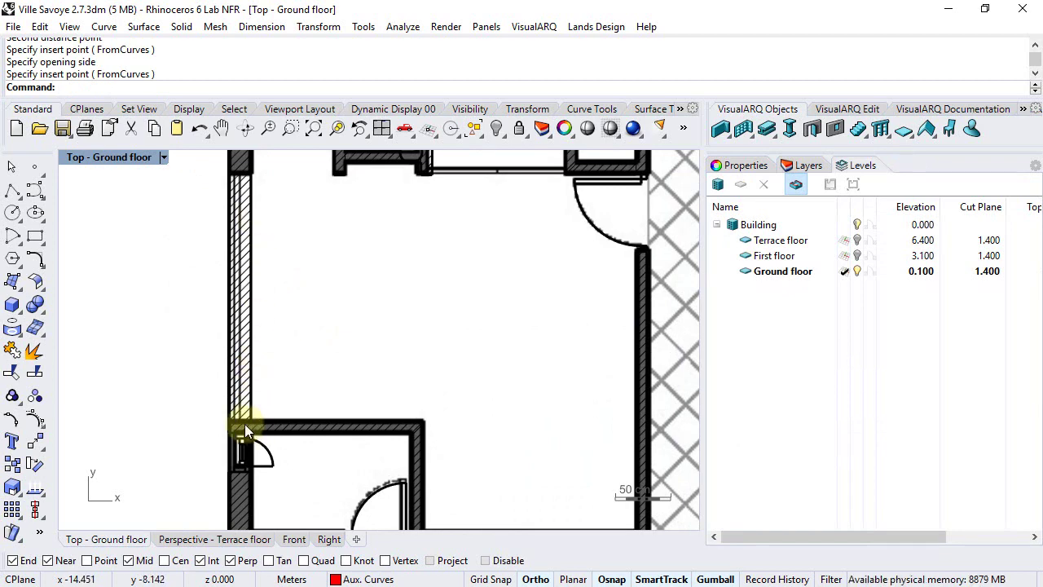
left_click(244, 424)
left_click(274, 467)
left_click(17, 466)
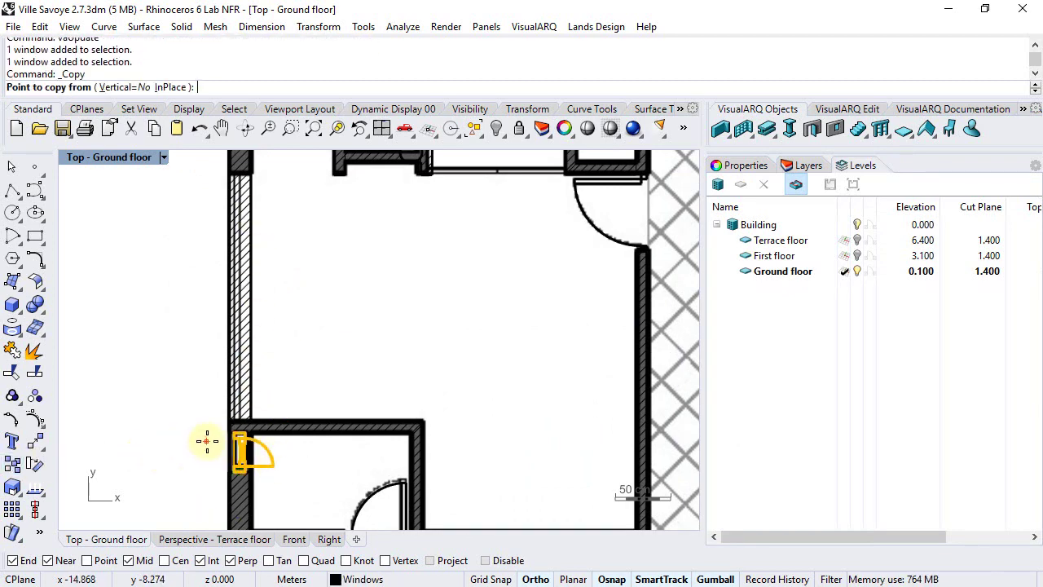
scroll(205, 442, "up", 3)
left_click(280, 422)
scroll(285, 436, "down", 3)
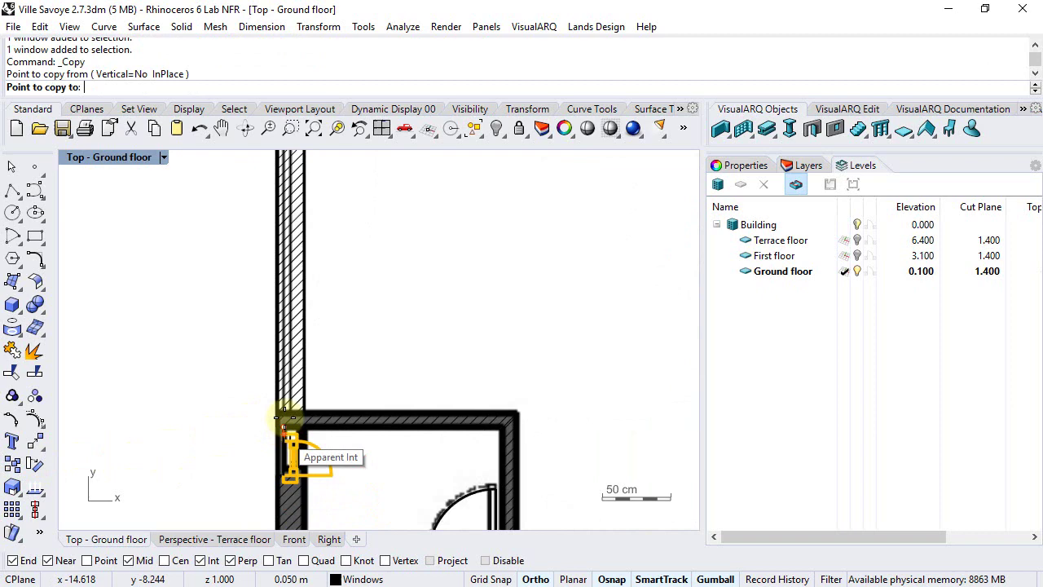
right_click_drag(326, 296, 245, 368)
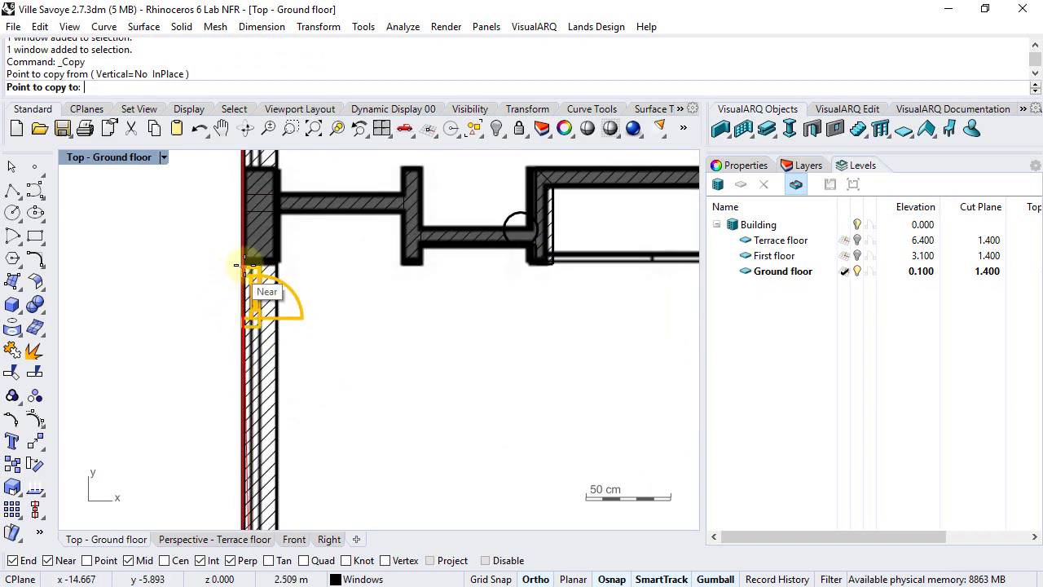
left_click(259, 290)
Place a second copy at the north end of the northernmost opening in the same wall and finish copying
scroll(303, 280, "up", 1)
right_click_drag(302, 280, 285, 386)
key("Up")
key("Up")
key("Up")
key("Up")
key("Up")
key("Up")
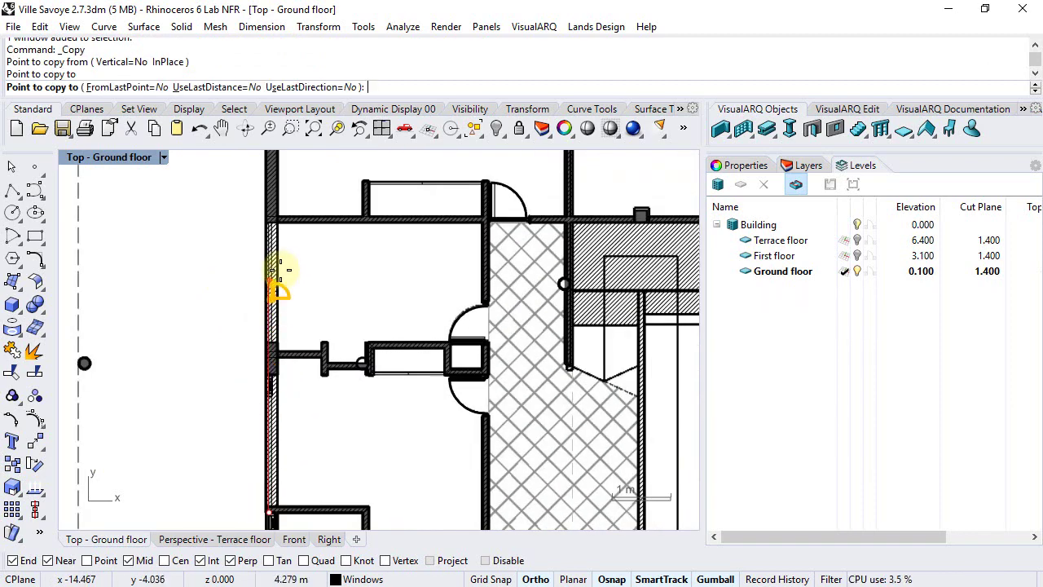
left_click(241, 237)
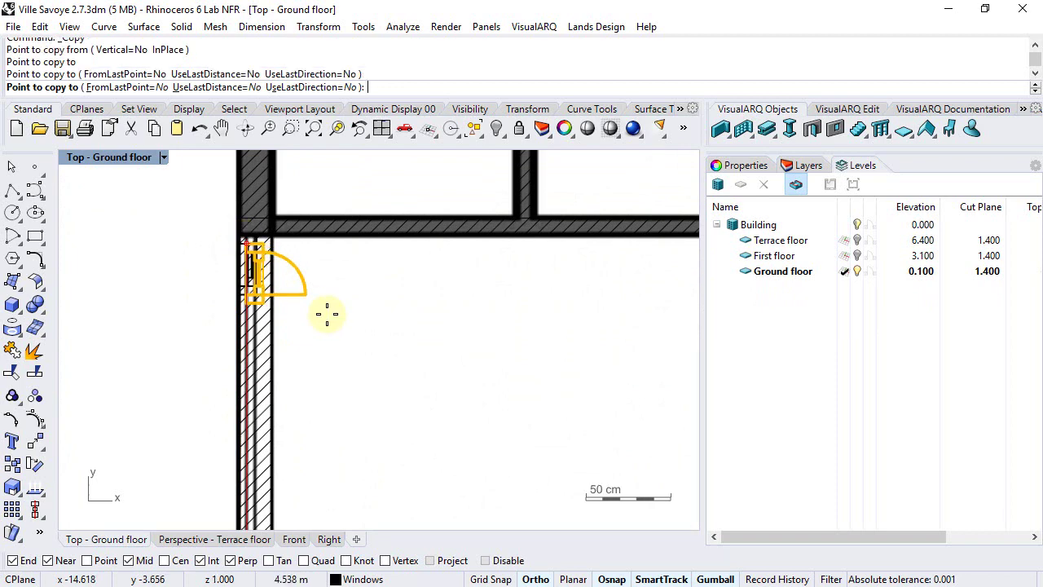
right_click(330, 315)
Select the two copied windows together and display their window properties
left_click(267, 285)
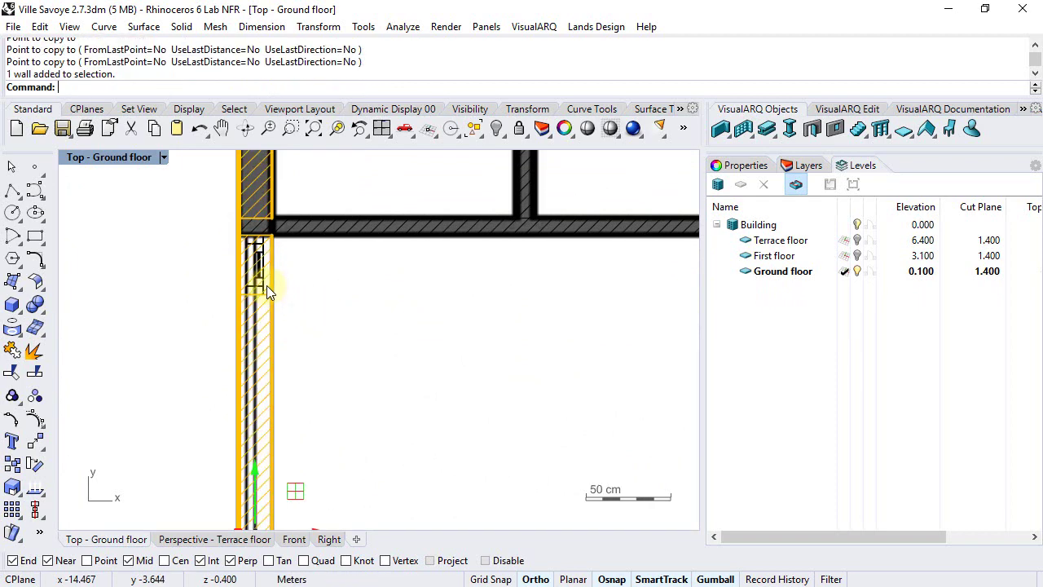
left_click(267, 285)
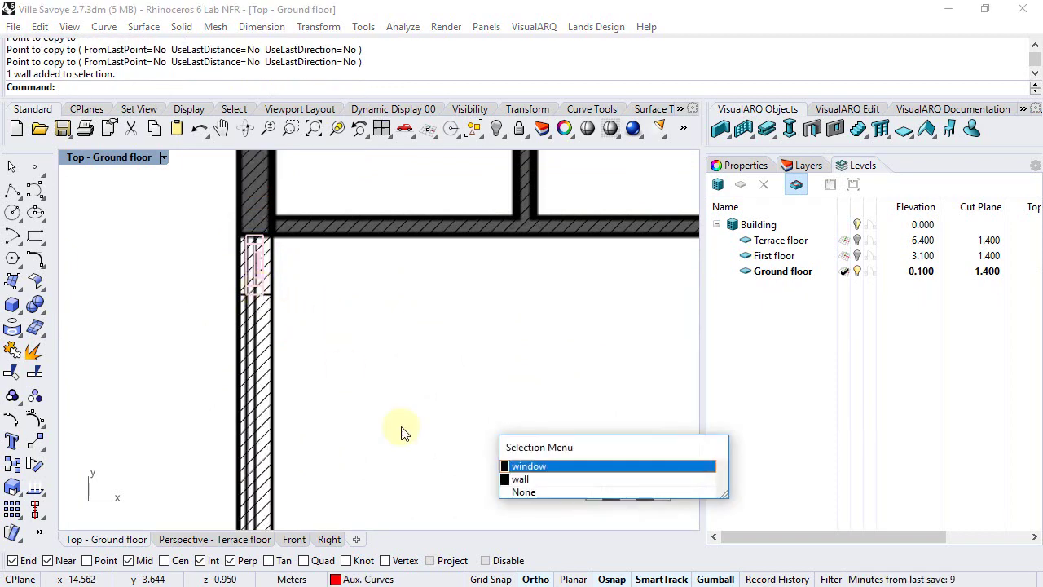
left_click(509, 467)
scroll(296, 331, "down", 3)
scroll(275, 410, "up", 6)
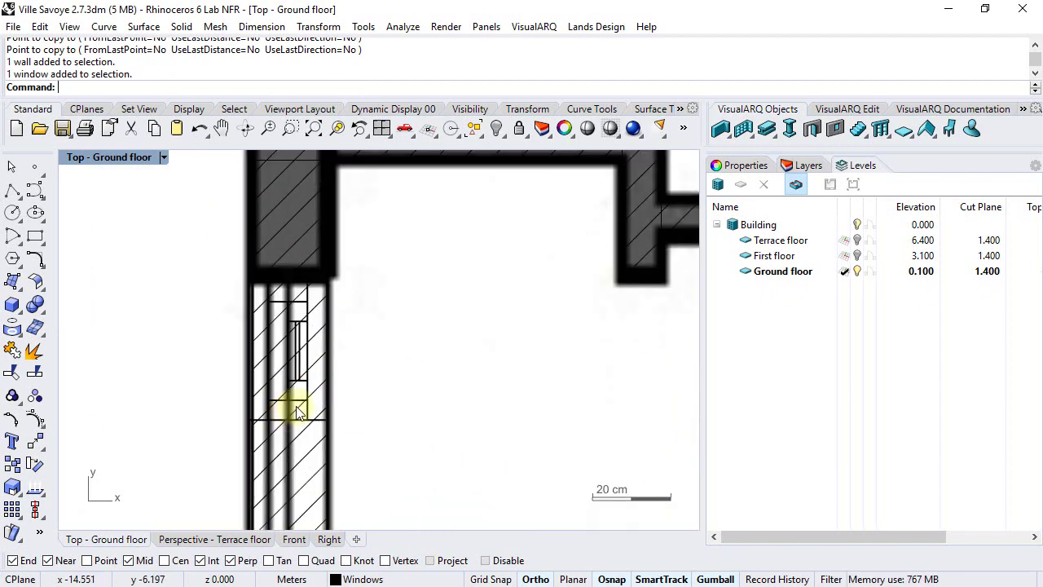
left_click(298, 413)
scroll(298, 413, "down", 4)
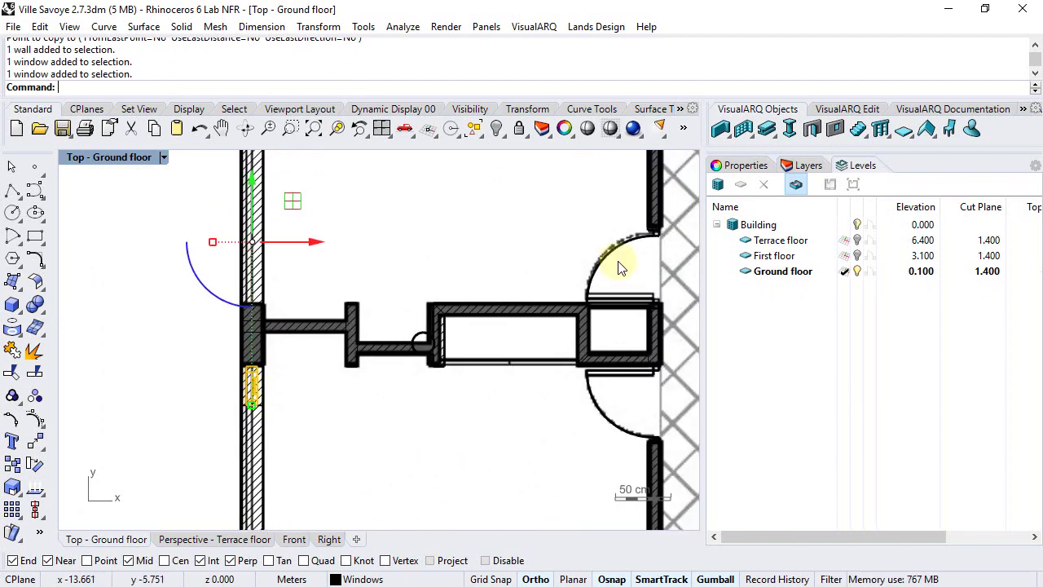
left_click(730, 167)
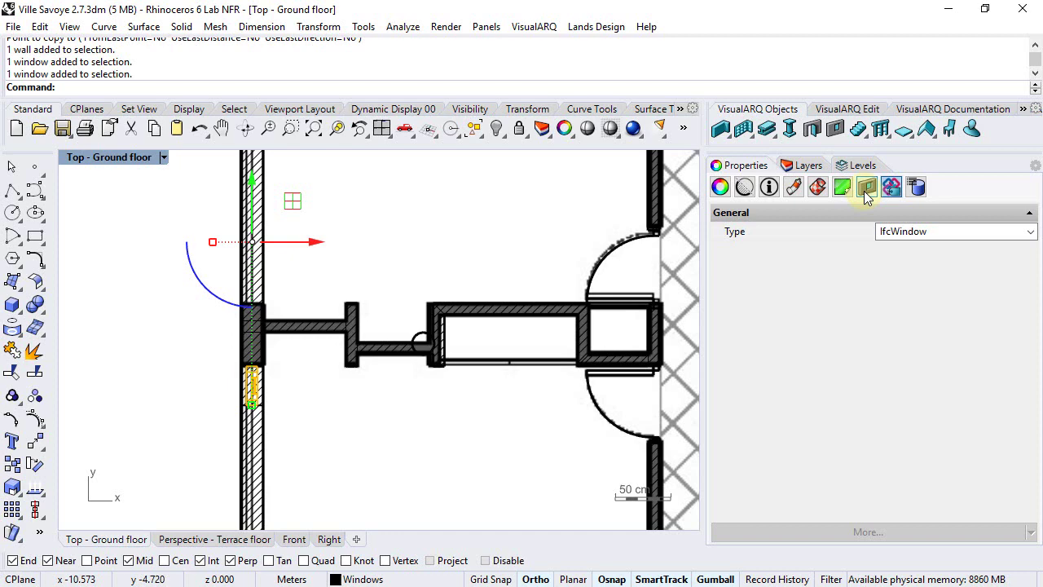
left_click(867, 189)
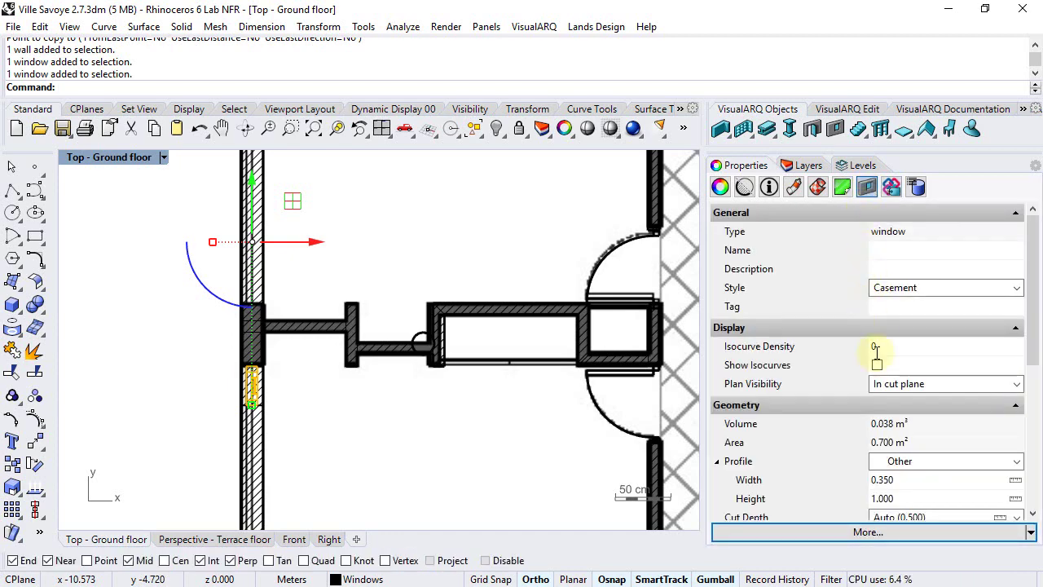
Set the width of both copied windows to 2.215 by picking the two ends of the southern room's wall opening
left_click(1015, 480)
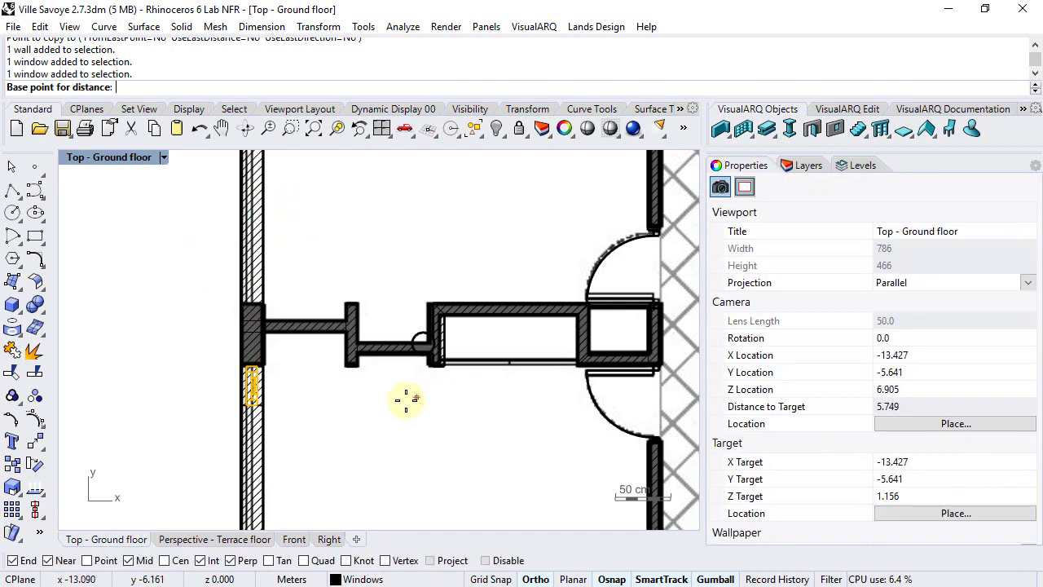
key("Down")
key("Down")
key("Down")
key("Down")
scroll(275, 222, "up", 1)
left_click(256, 217)
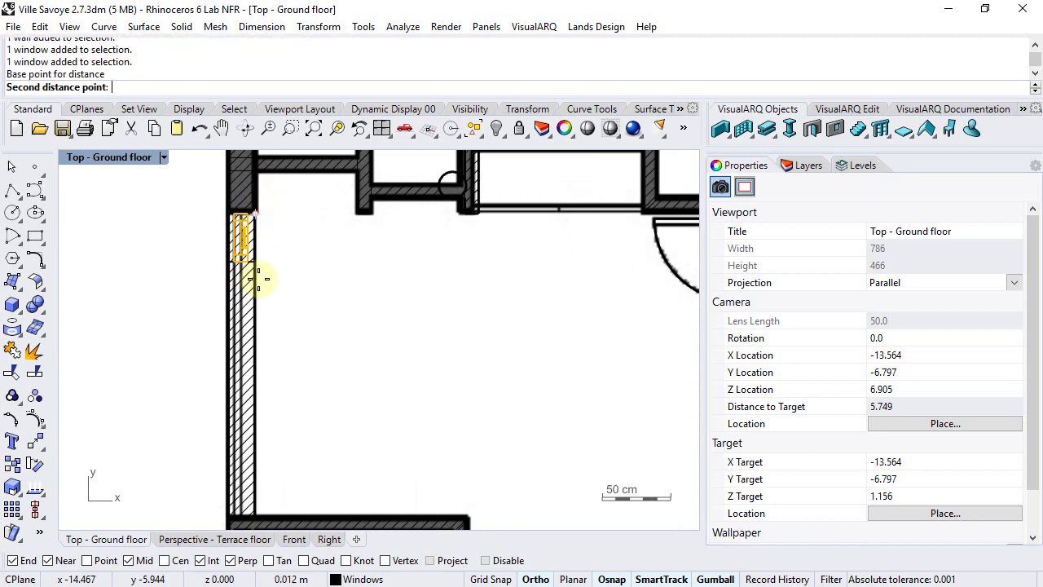
left_click(256, 515)
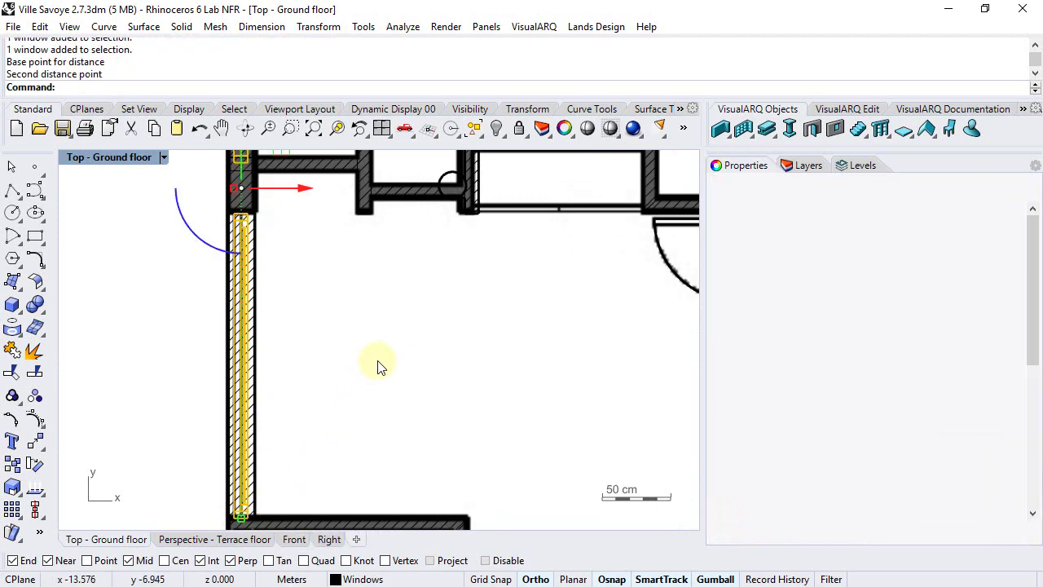
Select only the northernmost window in the west wall and set its width to 2.00, first measuring between the two ends of its opening
scroll(315, 334, "up", 2)
scroll(268, 396, "up", 3)
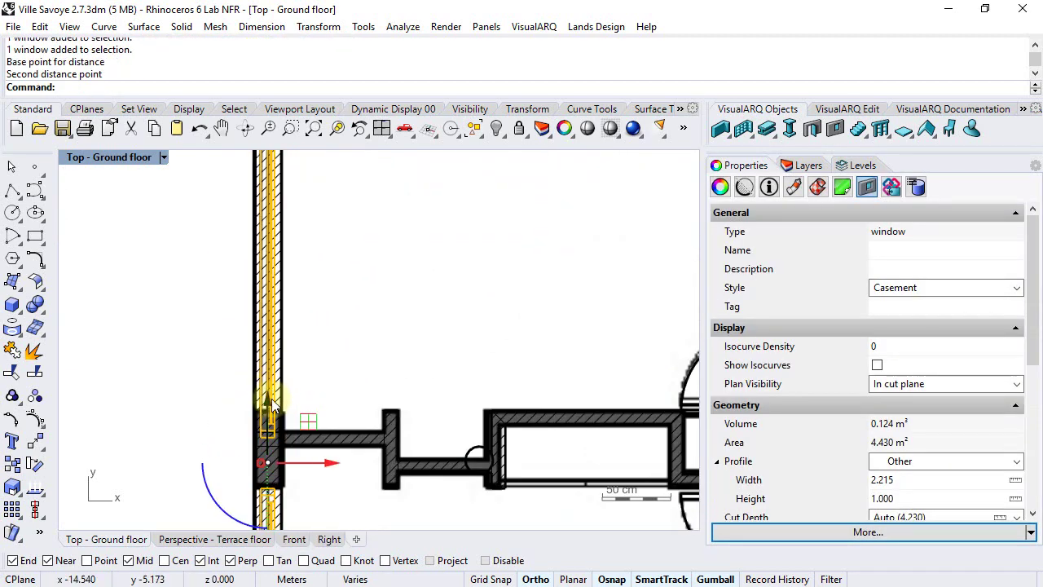
key("Escape")
left_click(284, 409)
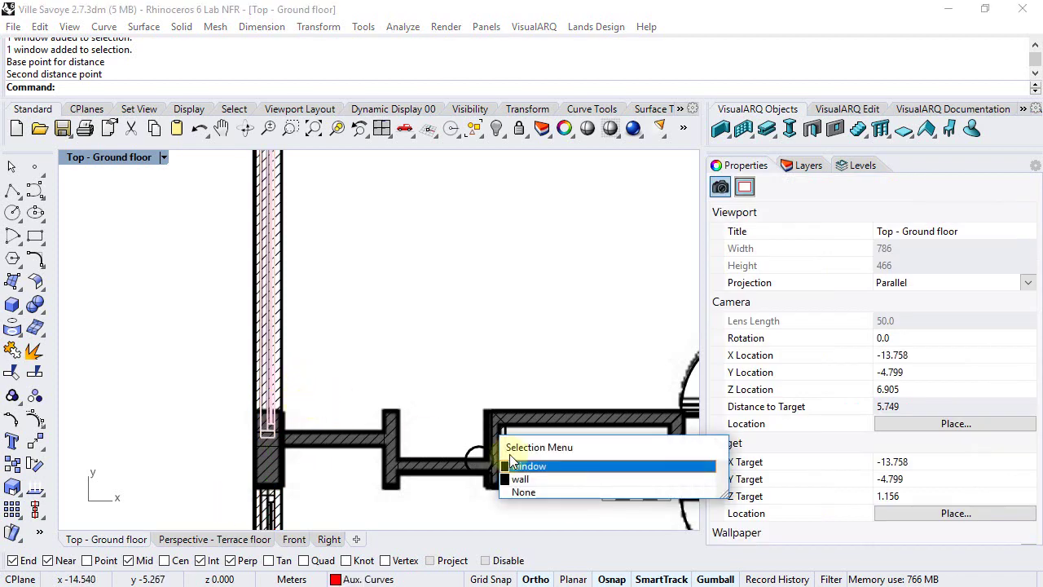
left_click(510, 461)
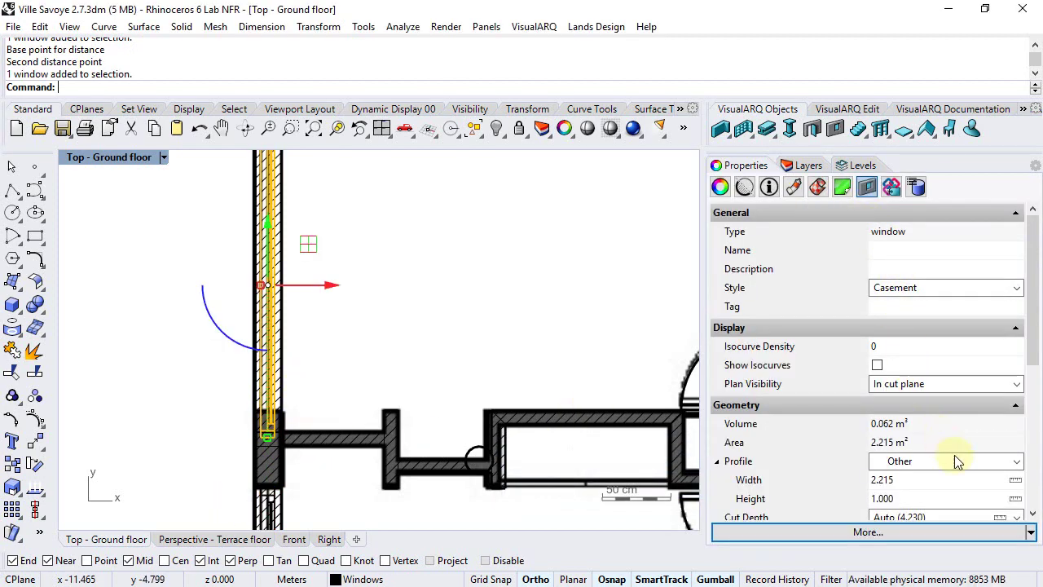
left_click(1015, 481)
right_click_drag(452, 268, 440, 363)
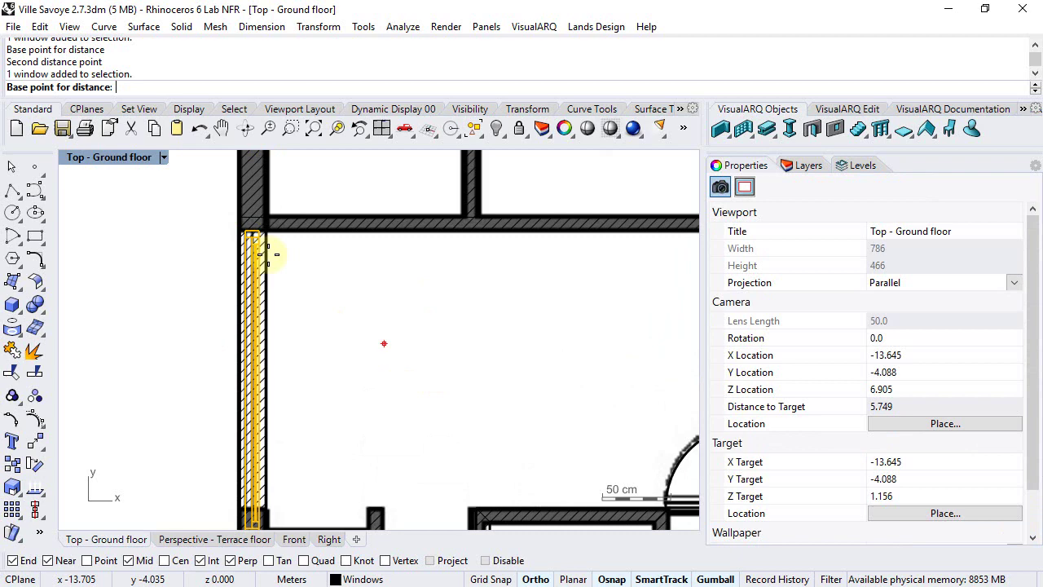
left_click(266, 232)
scroll(272, 399, "down", 2)
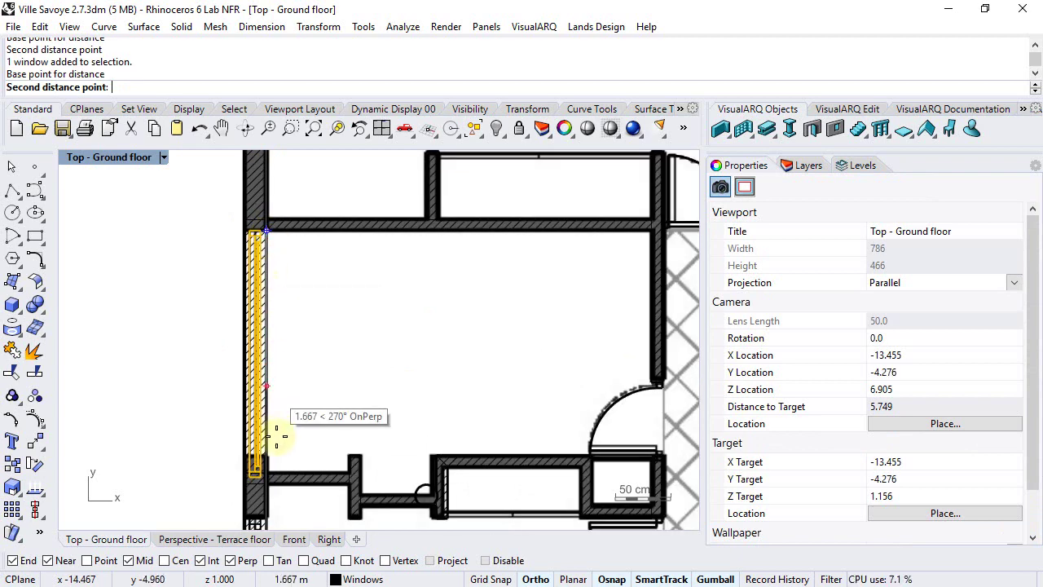
scroll(245, 485, "up", 3)
left_click(264, 483)
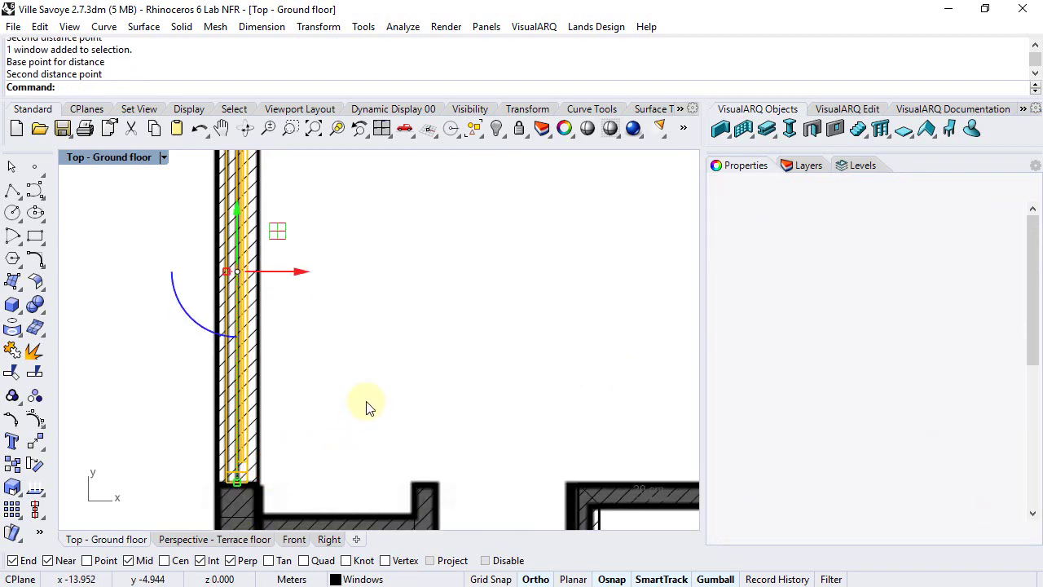
scroll(366, 399, "down", 1)
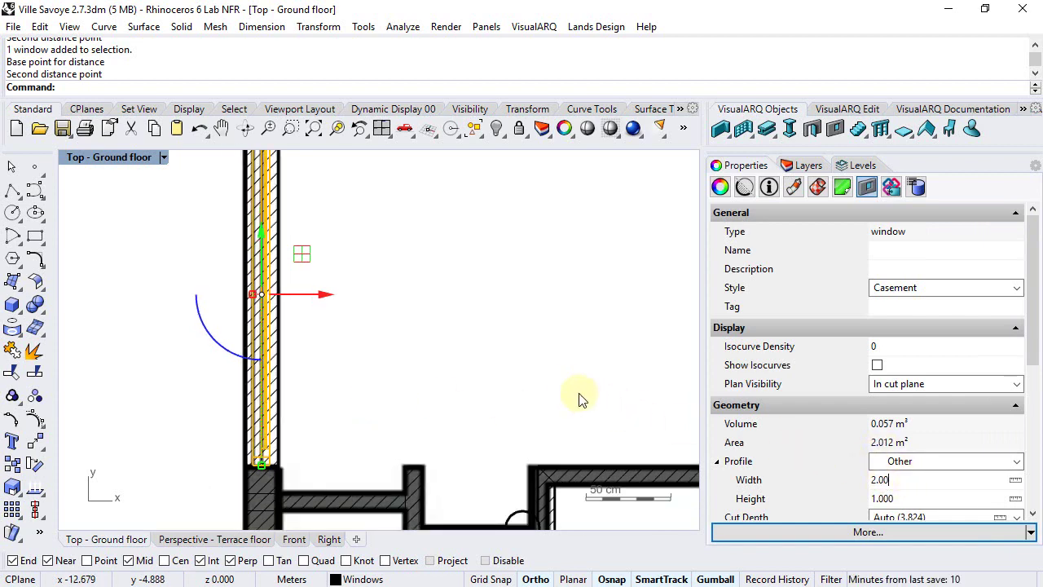
key("Escape")
Start a new casement window and set its width to 1.300, first measuring the opening in the short north wall at the northwest corner
right_click_drag(349, 342, 274, 257)
scroll(274, 258, "up", 3)
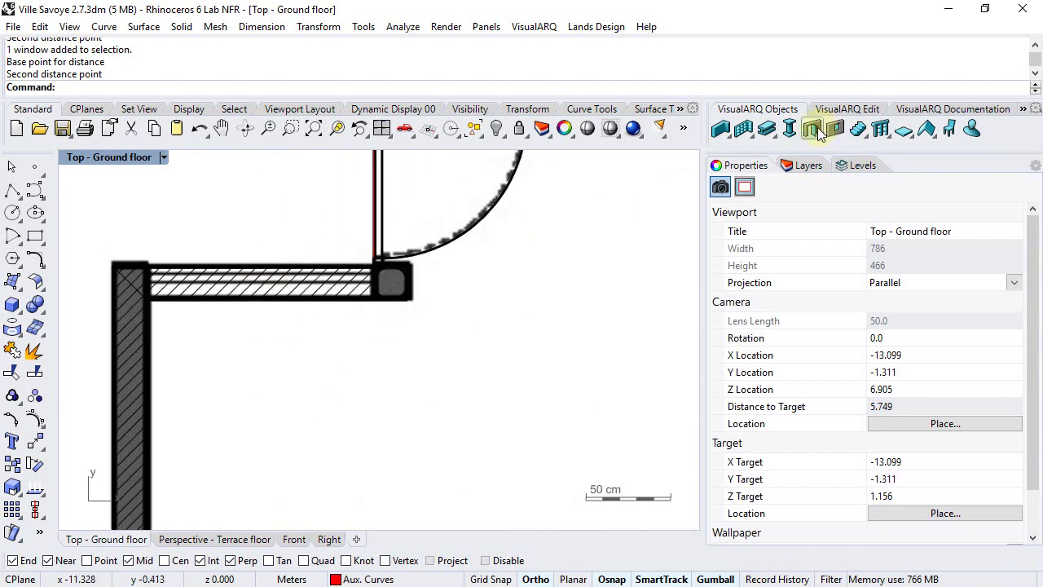
left_click(835, 128)
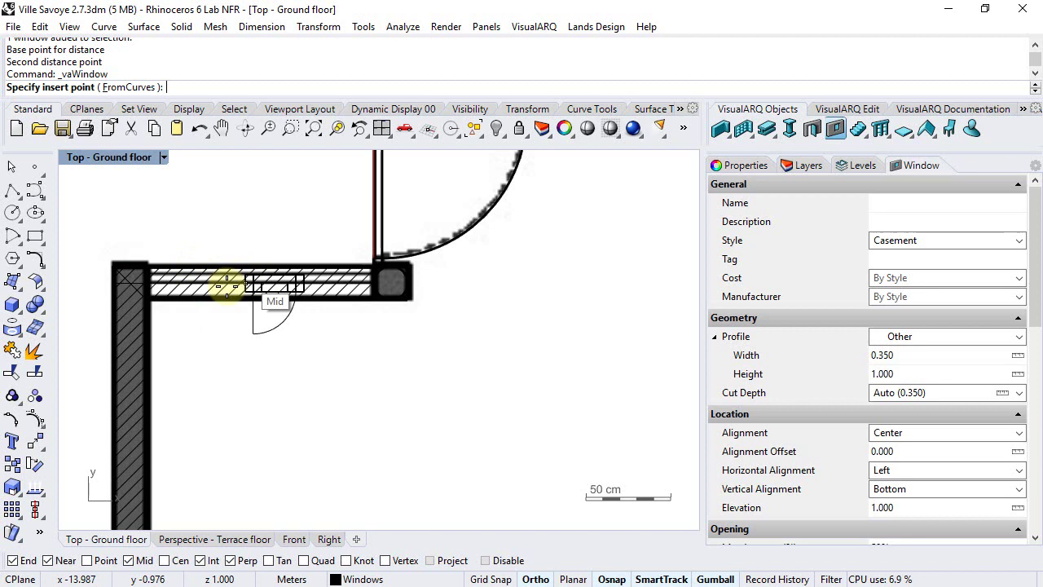
left_click(1018, 355)
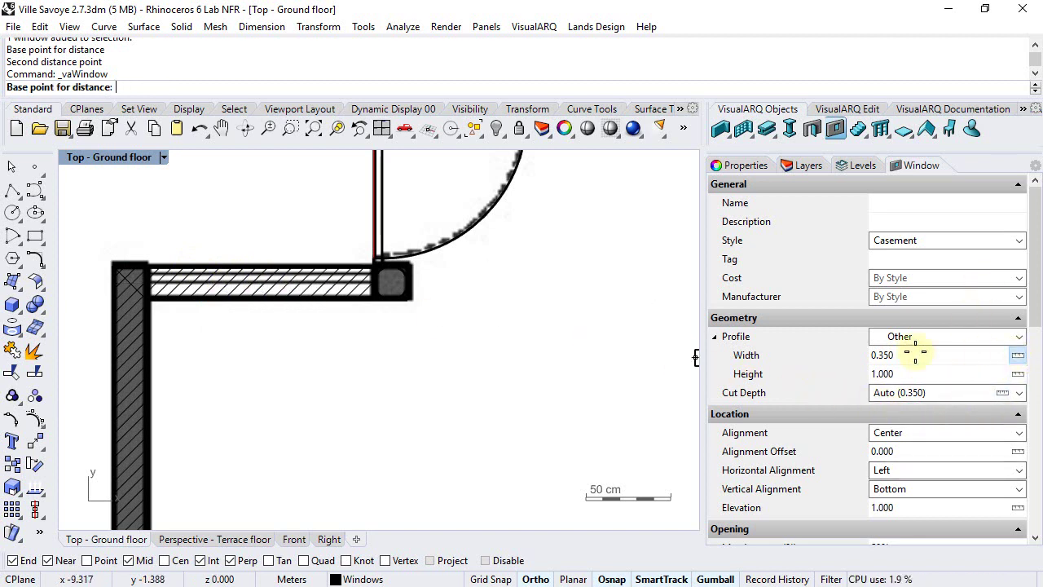
scroll(158, 239, "up", 2)
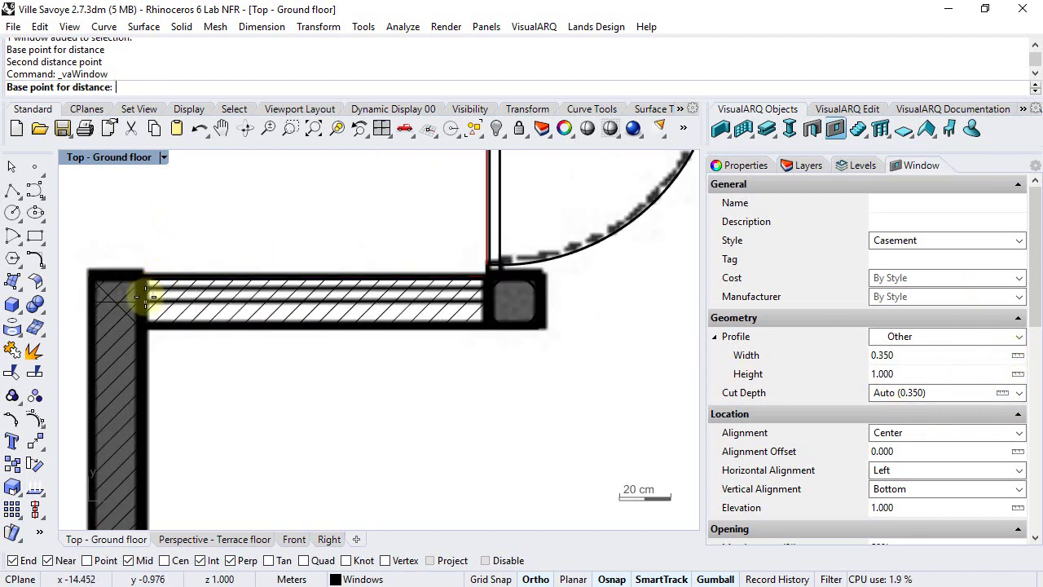
left_click(145, 295)
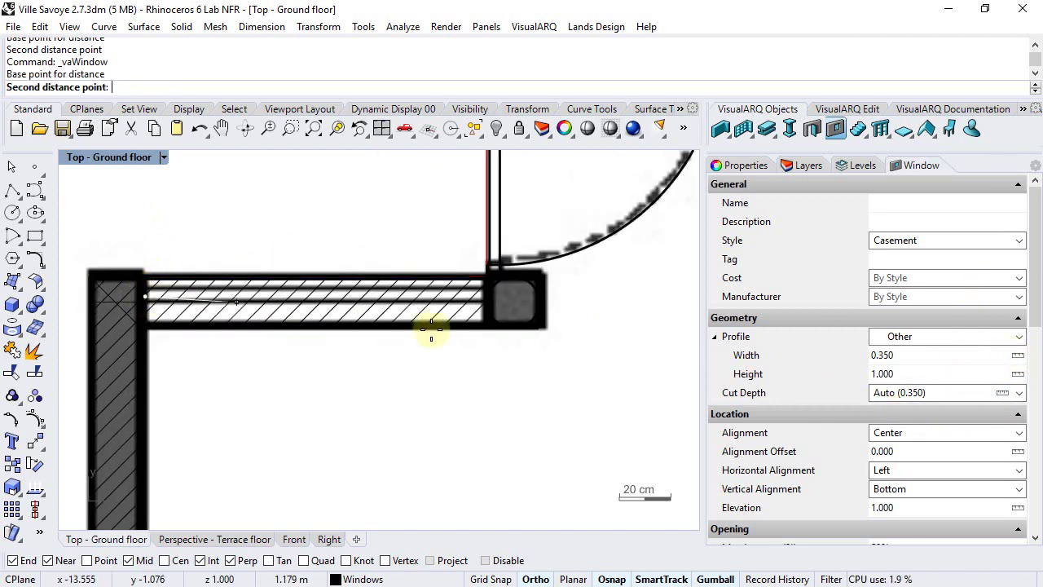
left_click(484, 301)
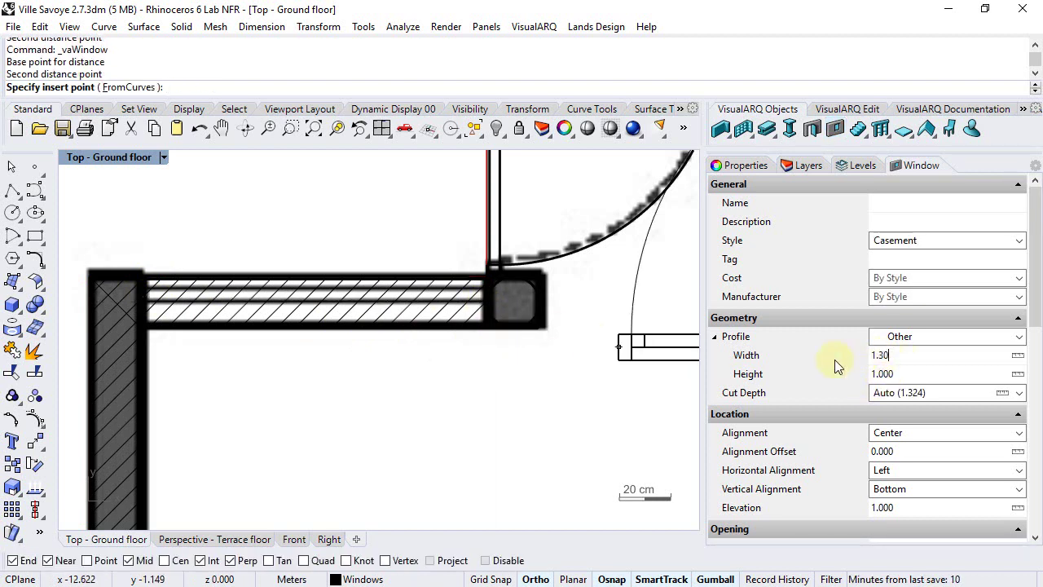
key("Return")
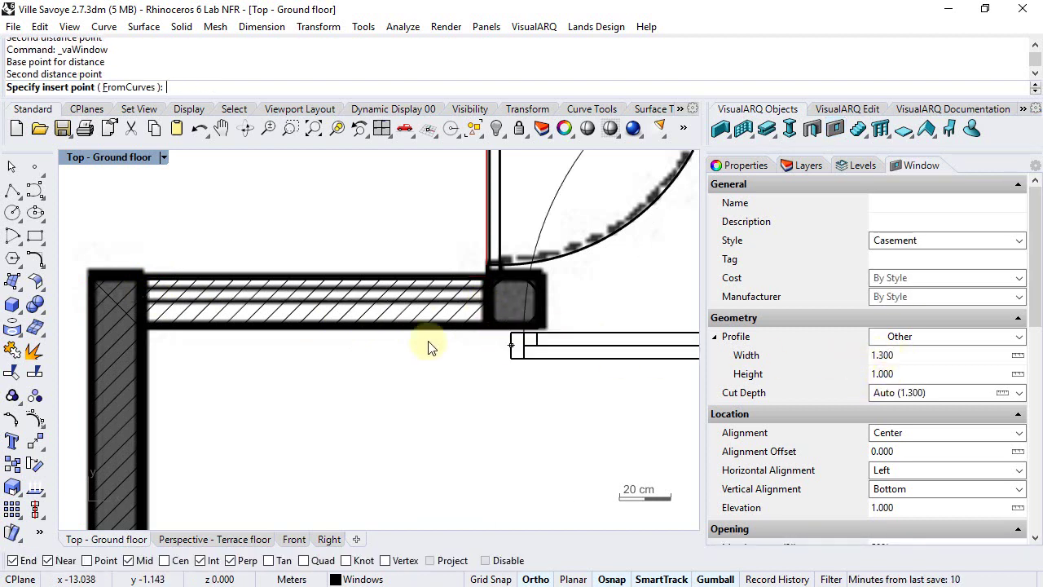
Insert the window at the west end of the short north wall's opening, with its opening side facing outside, and finish inserting
left_click(142, 299)
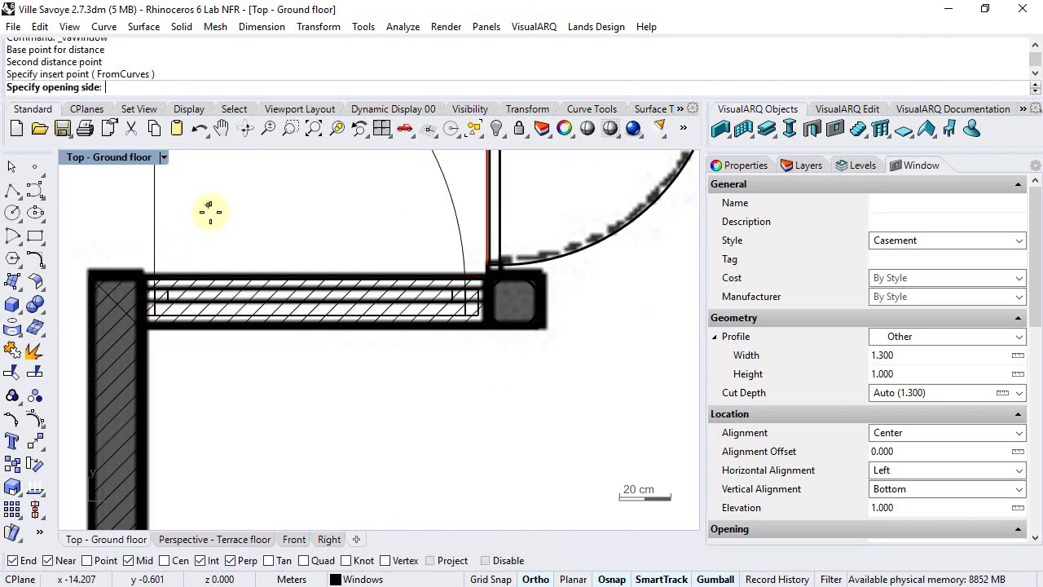
left_click(291, 256)
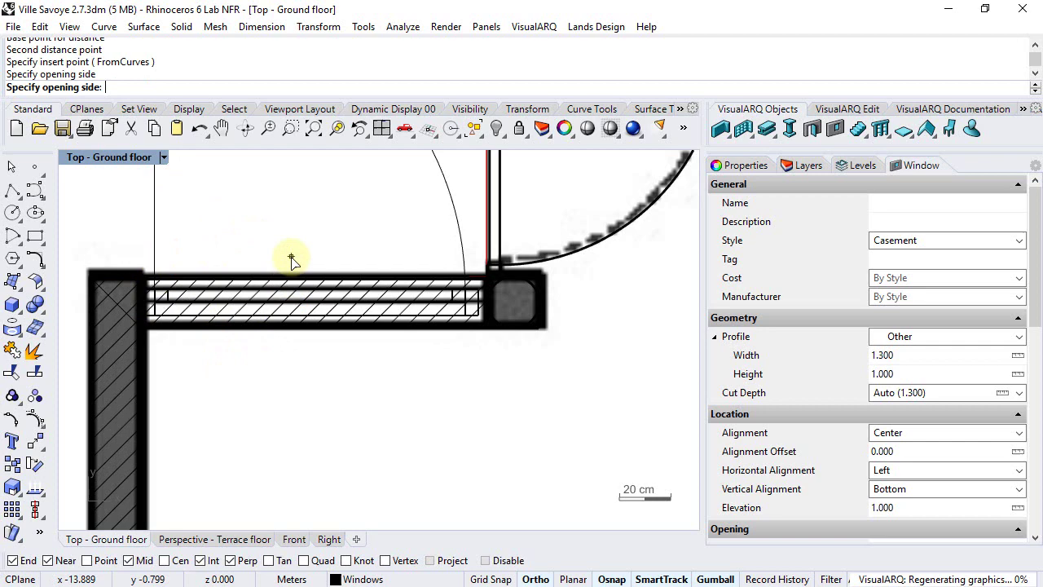
key("Return")
scroll(299, 265, "down", 3)
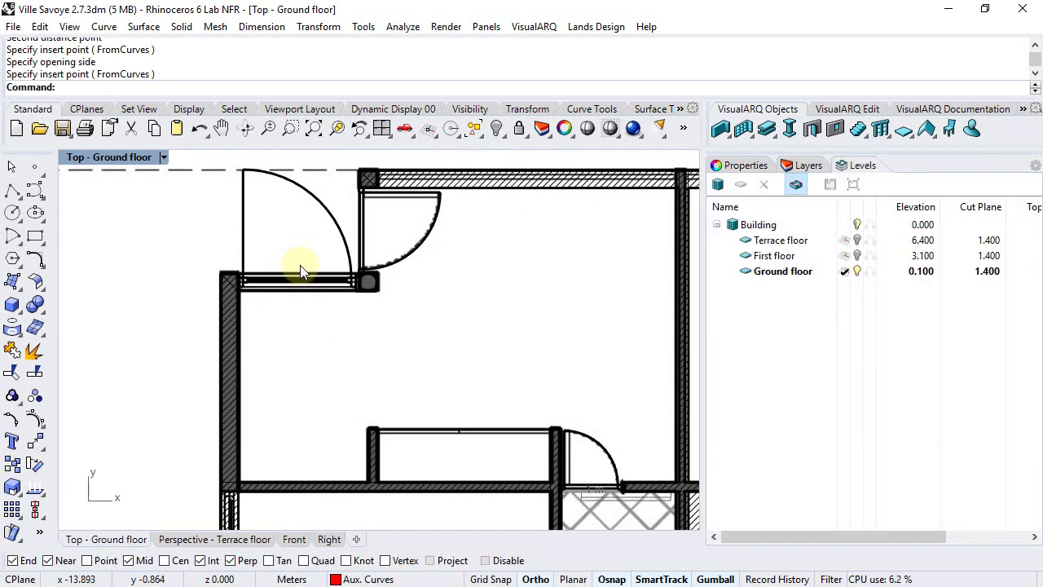
Mirror a copy of the new window to the short north wall on the east side, about a north-south axis through the central column
scroll(237, 289, "up", 4)
left_click(242, 283)
scroll(248, 289, "down", 3)
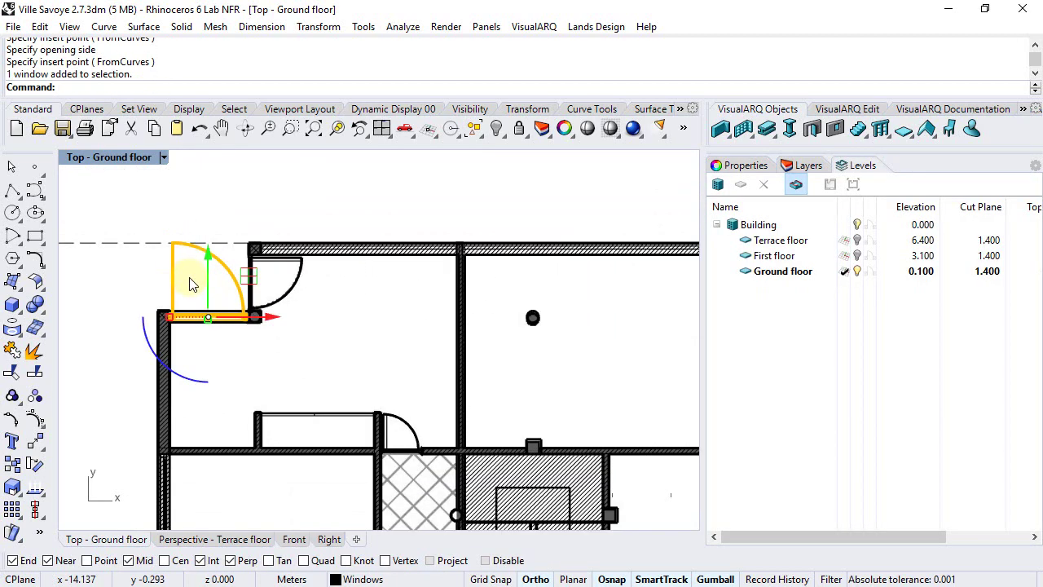
right_click_drag(372, 298, 290, 270)
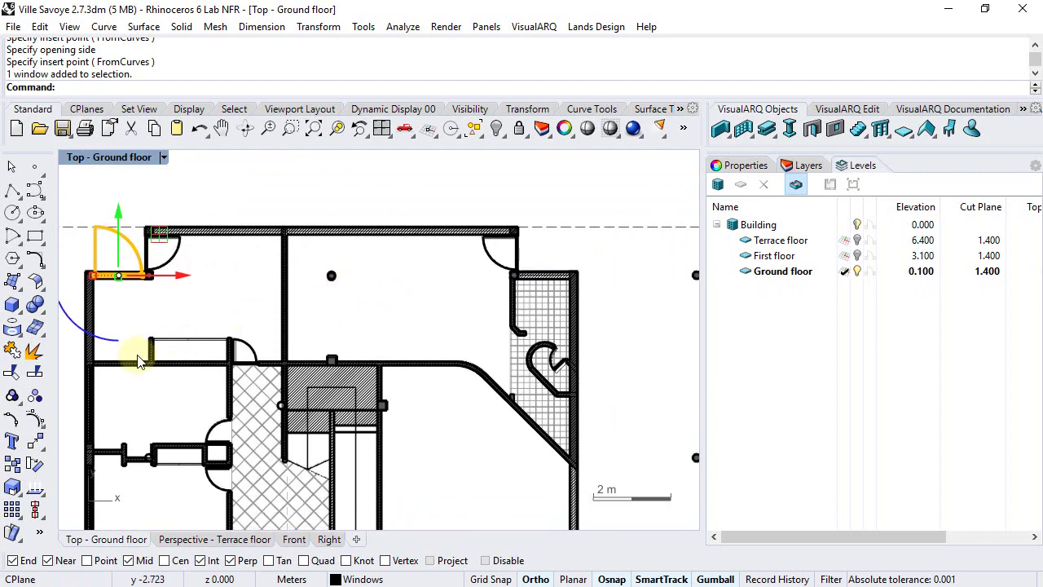
left_click(39, 445)
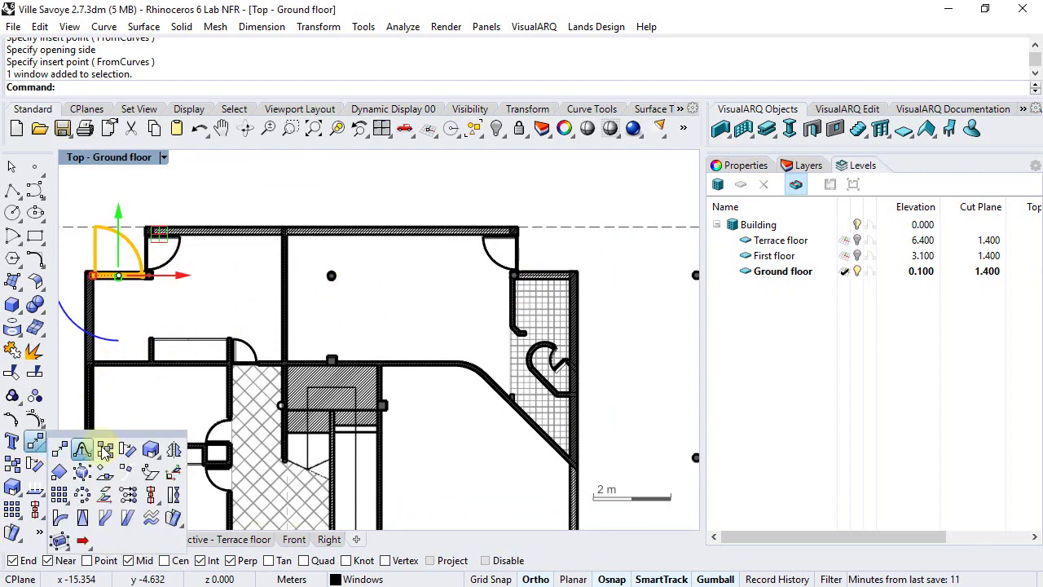
left_click(172, 450)
left_click(333, 216)
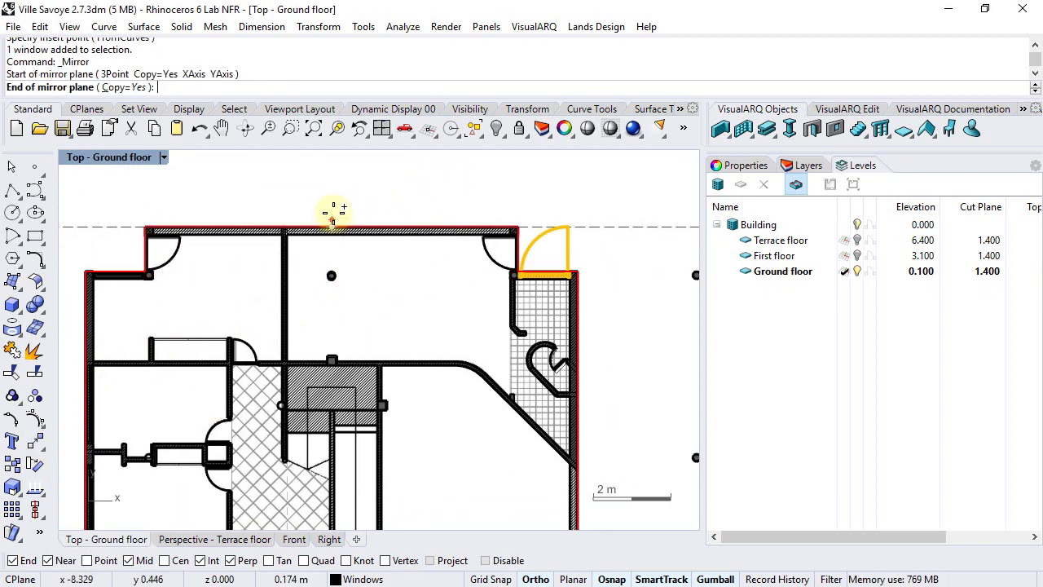
left_click(335, 196)
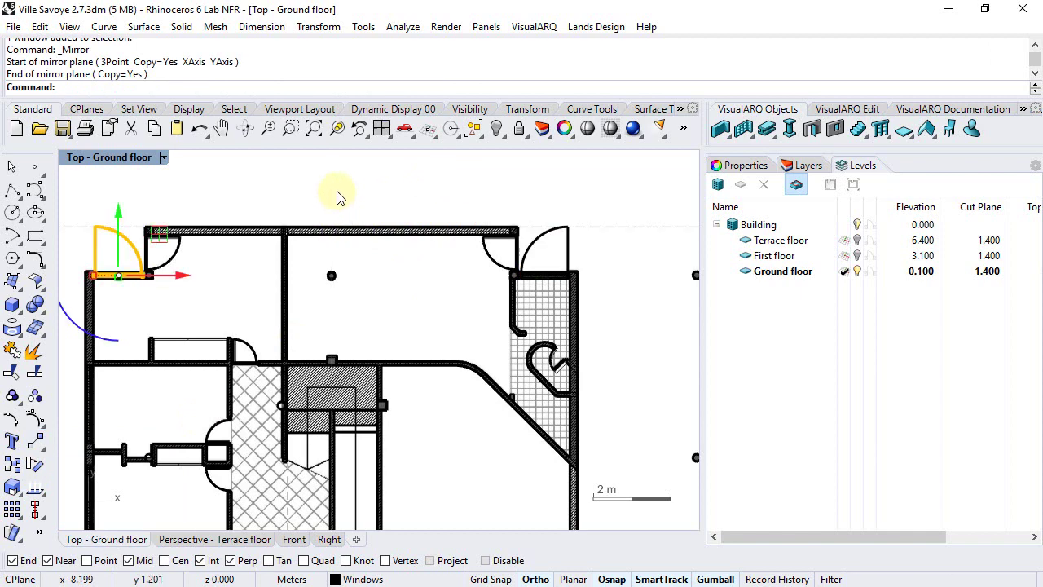
key("Return")
scroll(336, 190, "down", 1)
key("Escape")
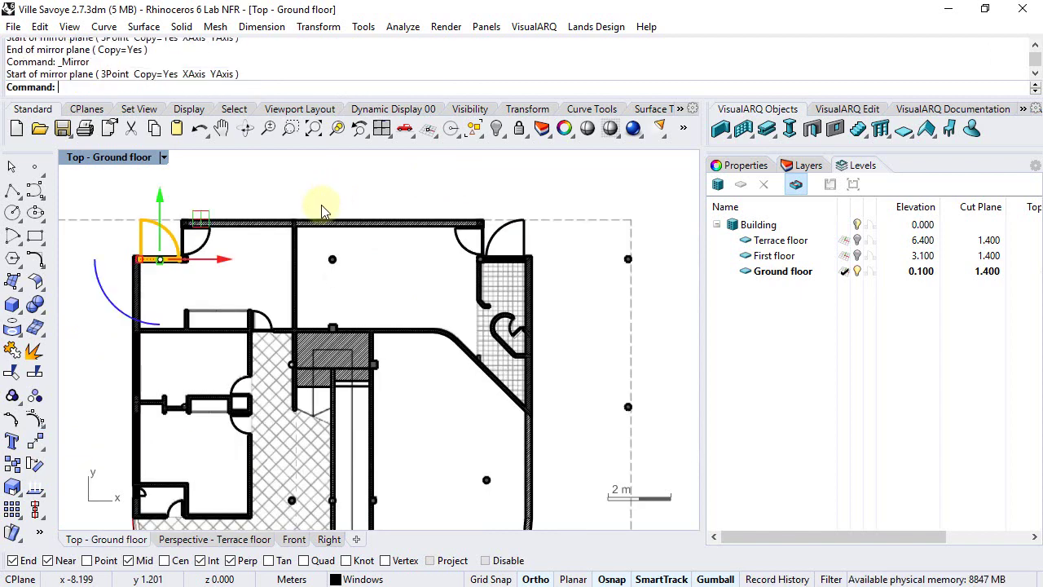
Select both mirrored windows together and set their maximum aperture to 0%
scroll(278, 249, "up", 1)
left_click(149, 248)
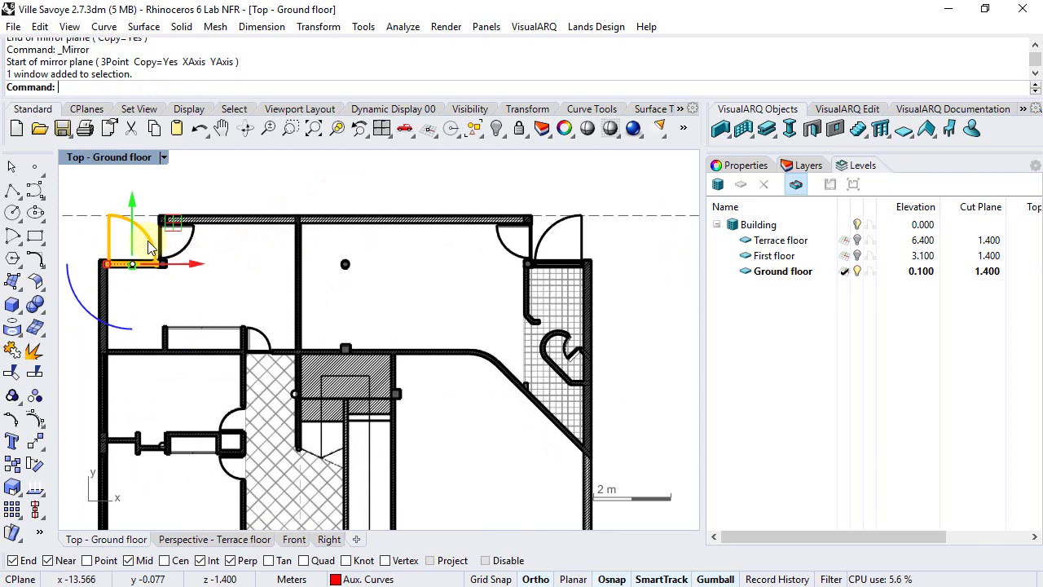
left_click(544, 241)
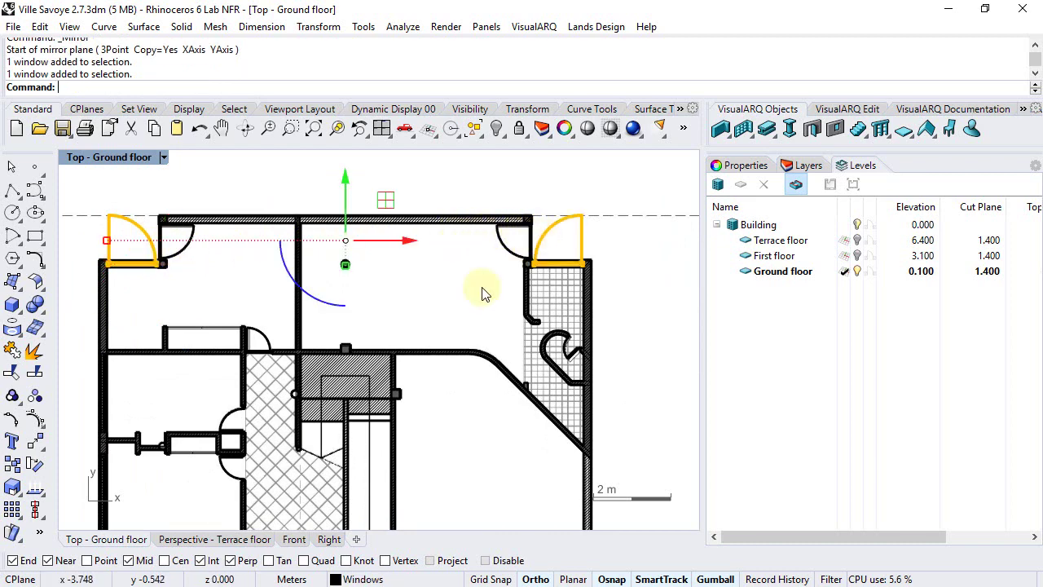
scroll(482, 291, "down", 2)
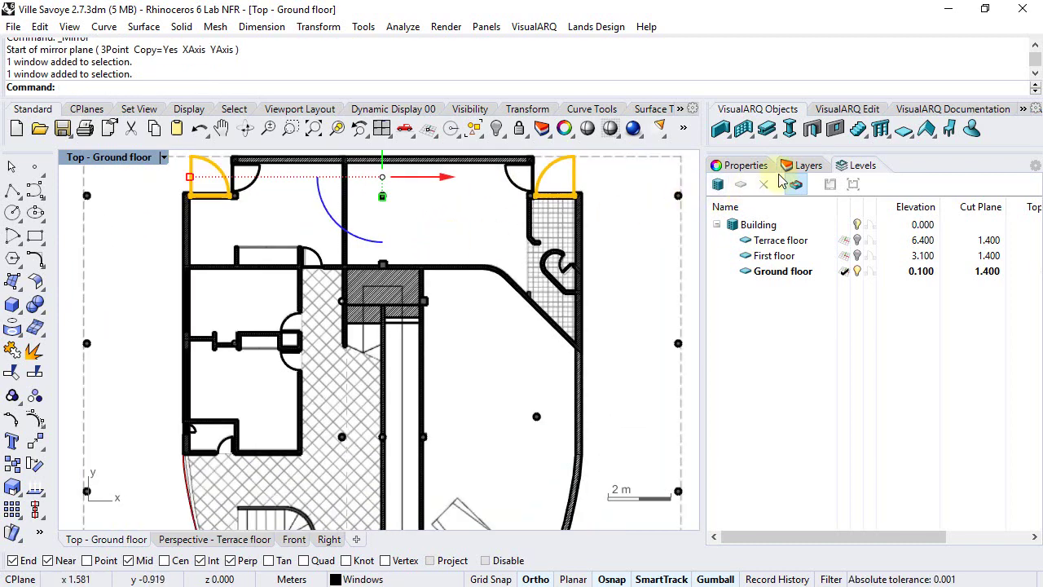
left_click(746, 164)
left_click_drag(1029, 235, 1029, 383)
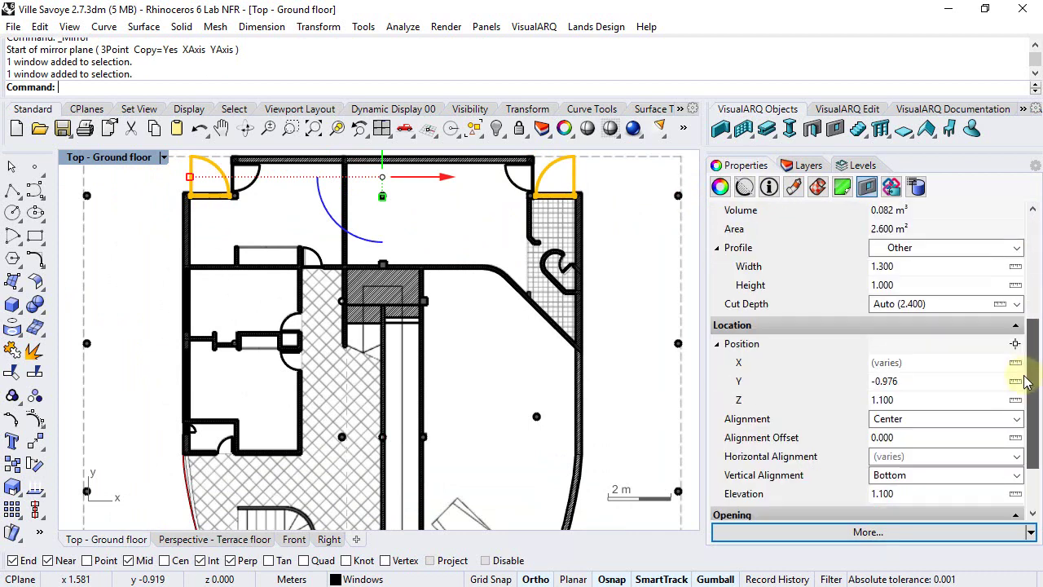
scroll(1029, 383, "down", 2)
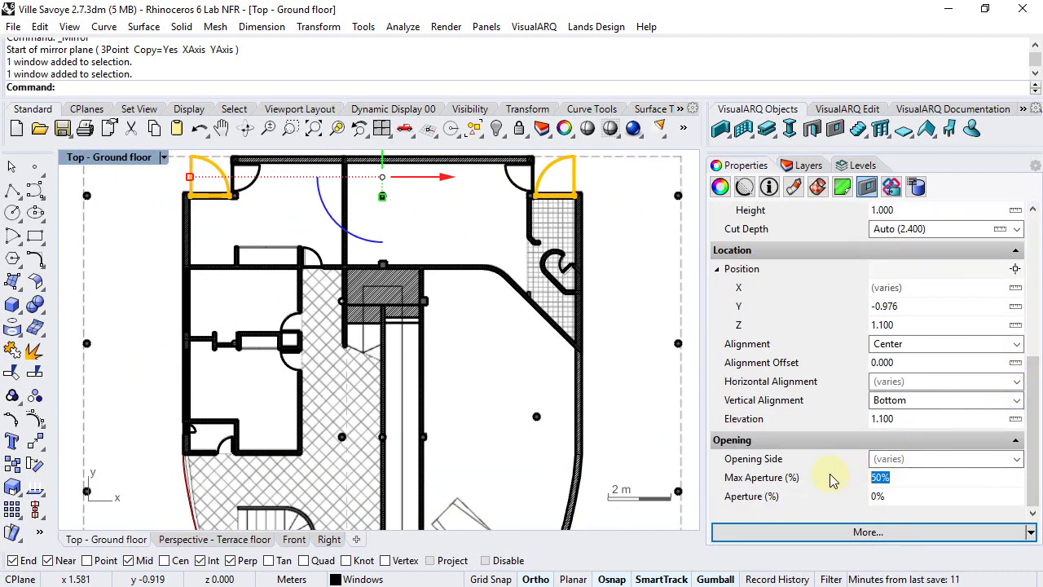
type("0")
key("Return")
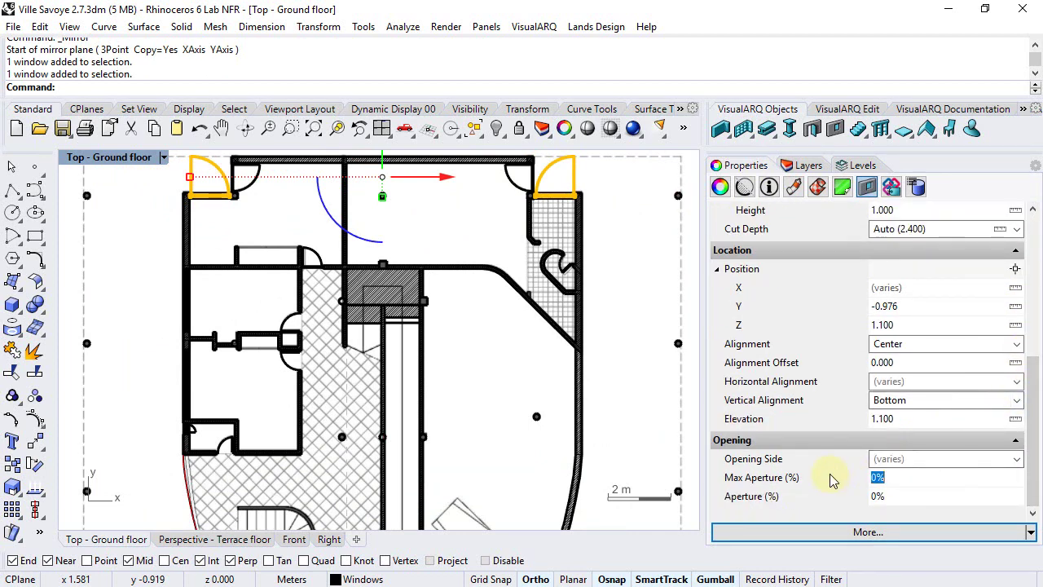
left_click(642, 399)
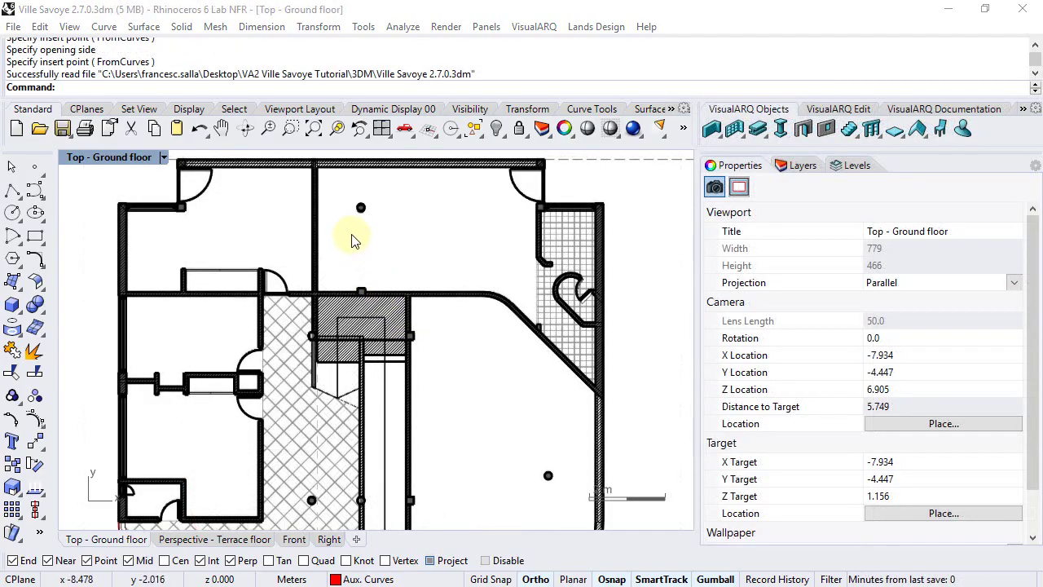
Draw a guide polyline from the column below the northwest door, north beyond the north wall, and east to the partition wall's line
right_click_drag(339, 257, 301, 265)
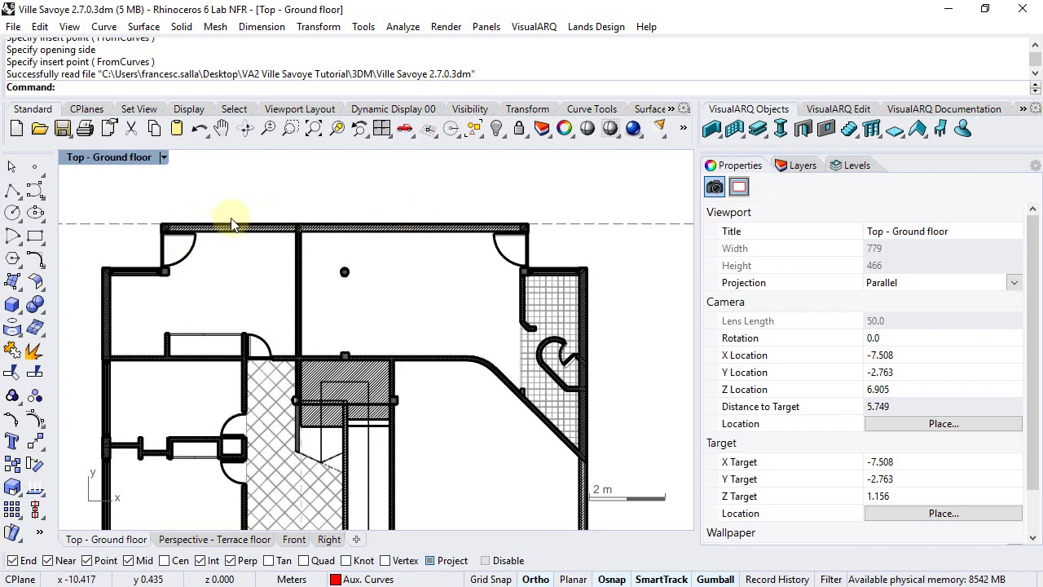
scroll(174, 218, "up", 3)
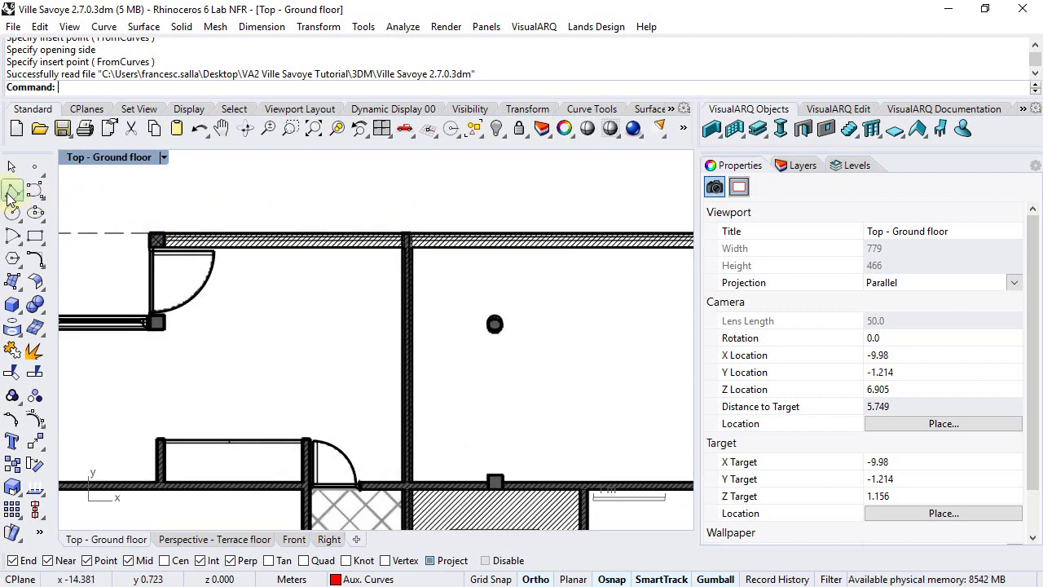
left_click(12, 192)
scroll(163, 322, "up", 3)
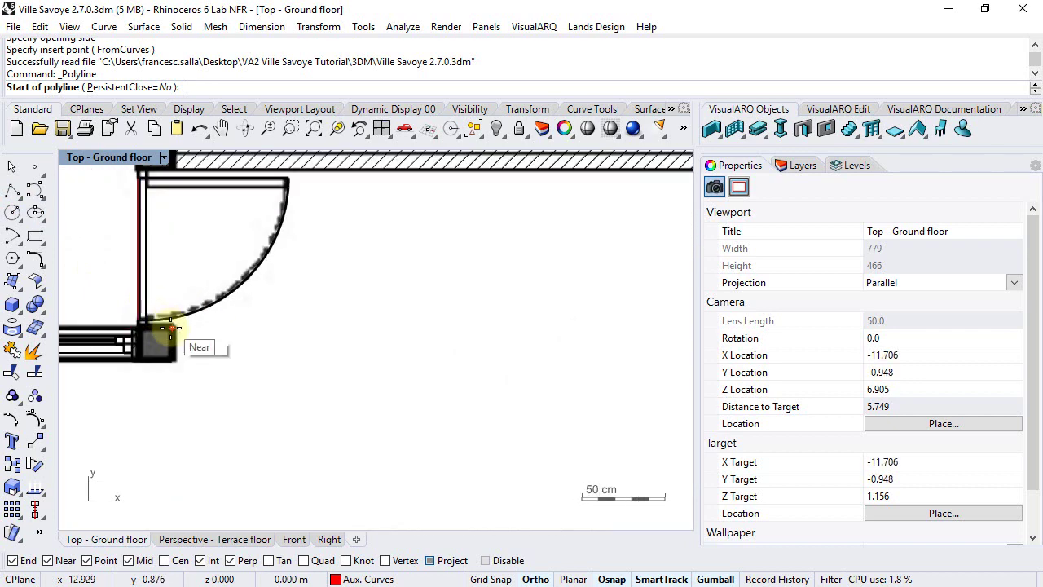
left_click(172, 328)
scroll(167, 322, "down", 3)
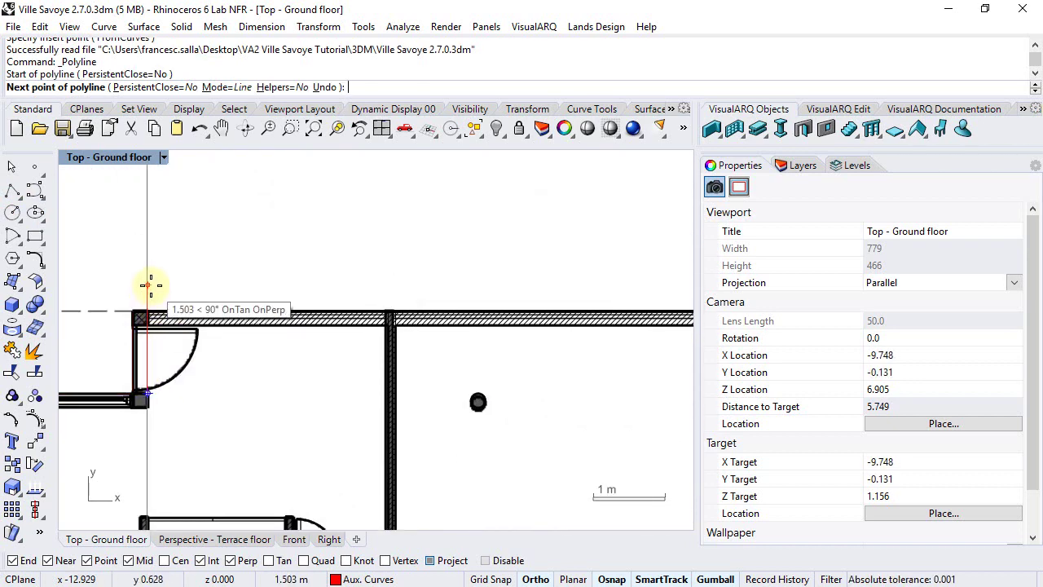
scroll(149, 285, "up", 1)
scroll(147, 289, "up", 1)
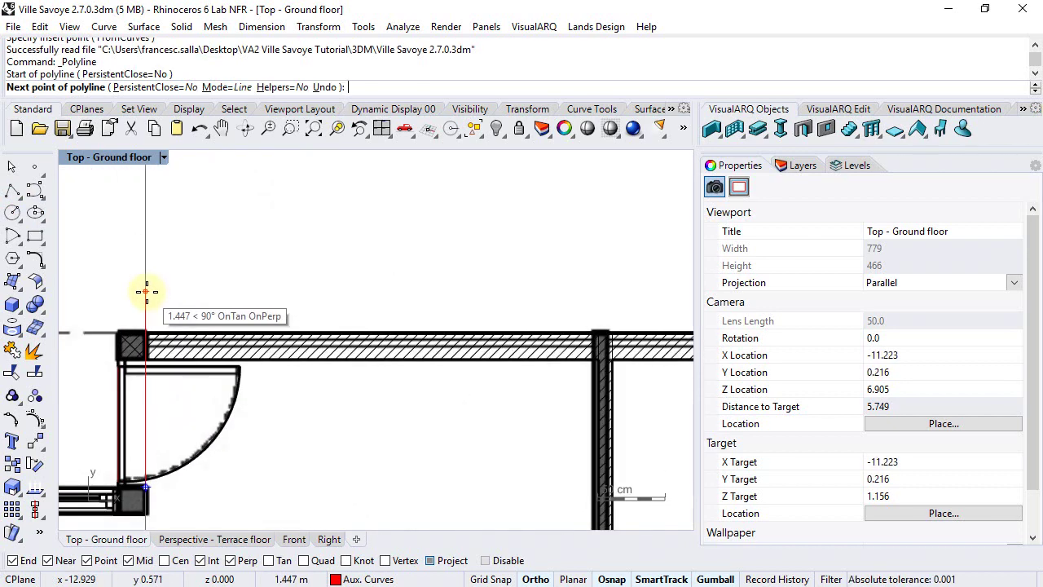
left_click(147, 291)
scroll(628, 321, "up", 2)
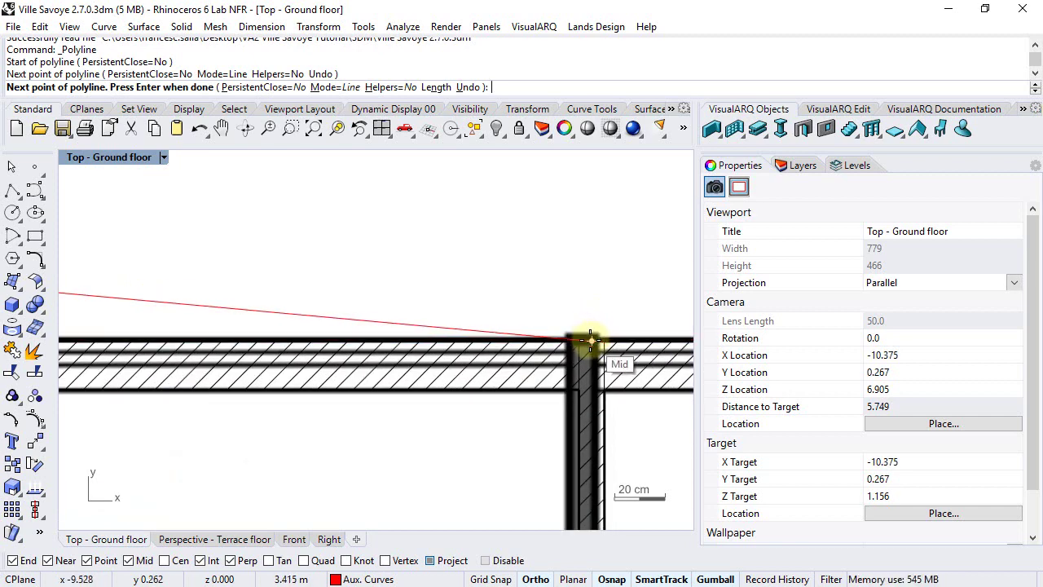
left_click(587, 250)
scroll(587, 254, "down", 2)
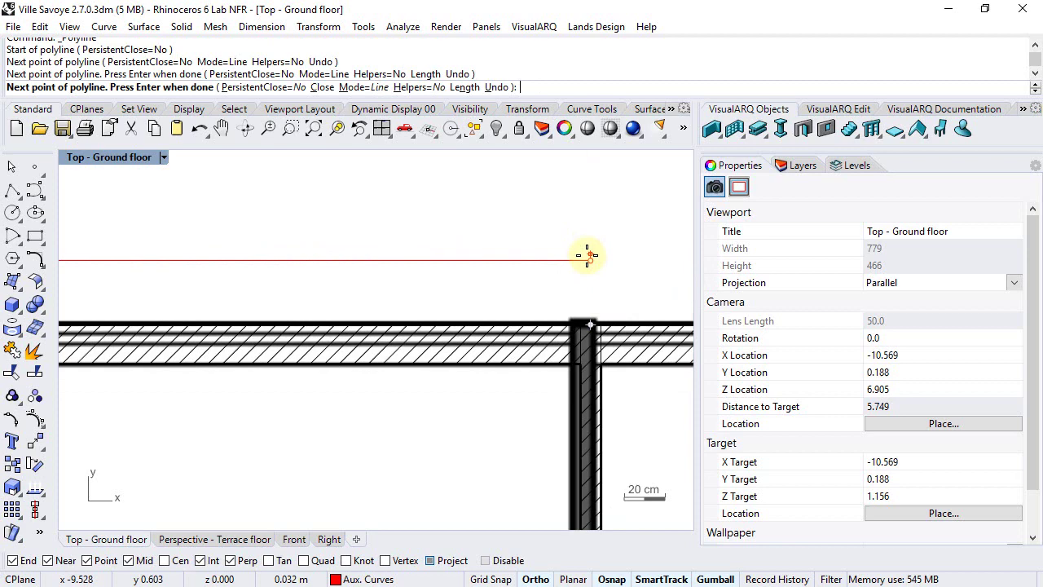
key("Return")
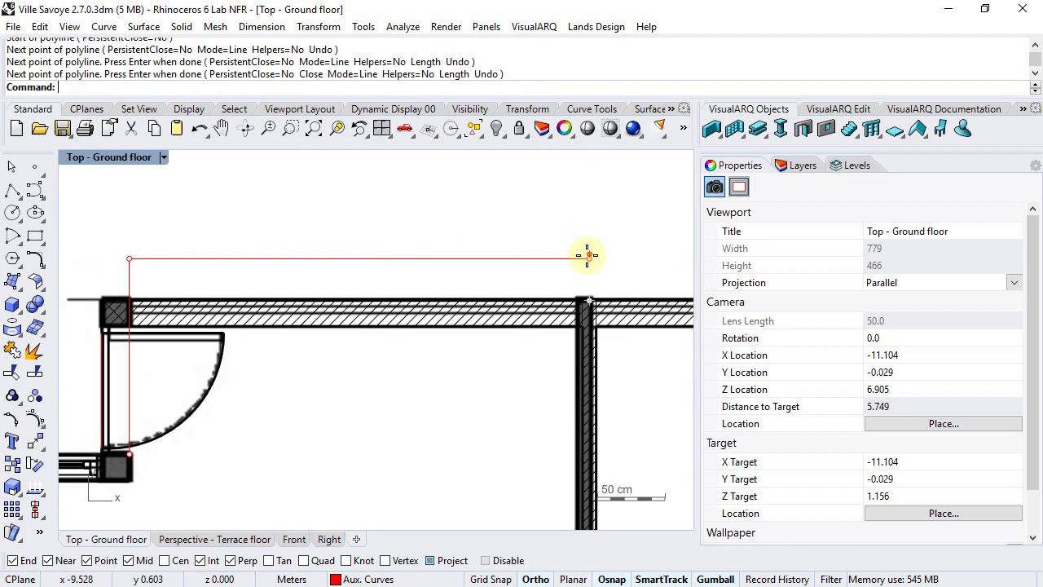
Start a new casement window with the Other profile and set its width to 1.700 by measuring half of the guide's horizontal segment
left_click(825, 131)
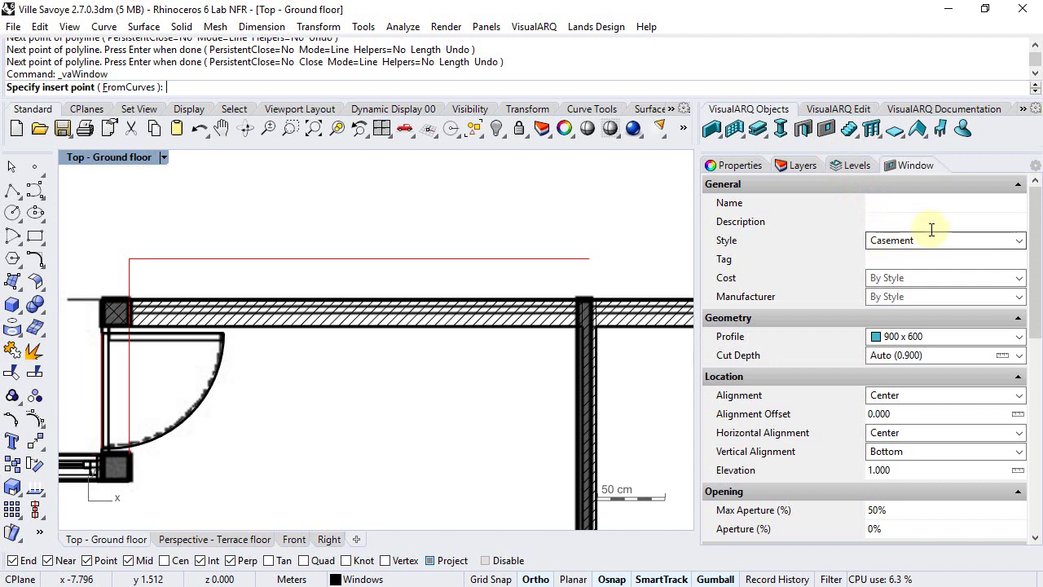
left_click(1018, 336)
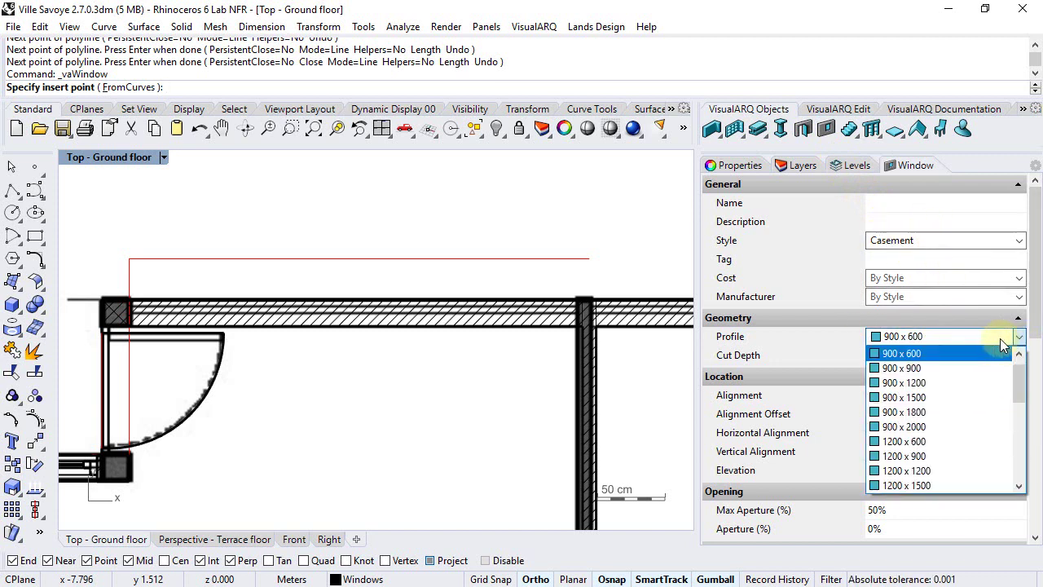
scroll(973, 365, "up", 1)
left_click(905, 354)
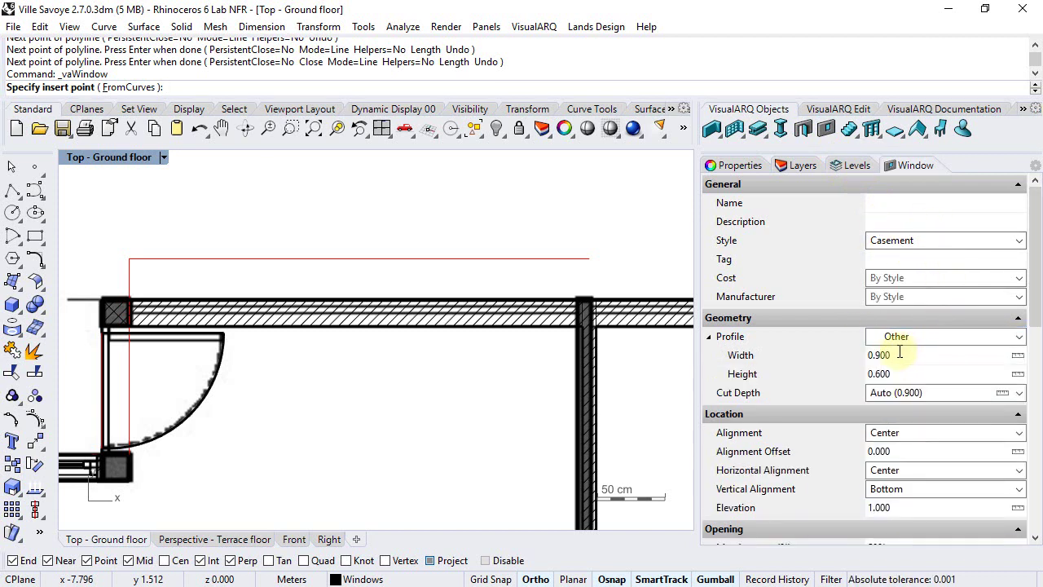
left_click(1018, 356)
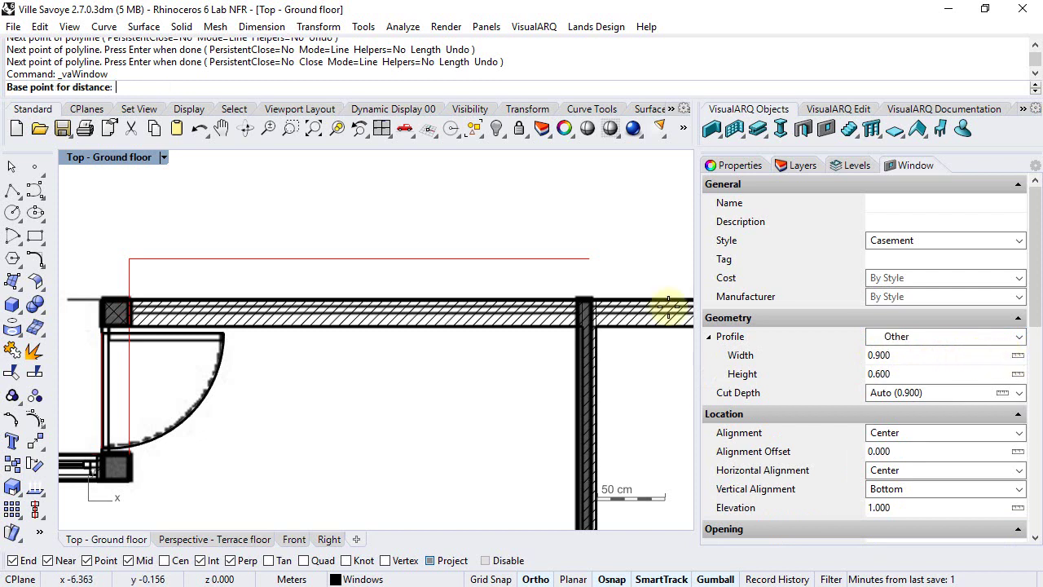
left_click(131, 258)
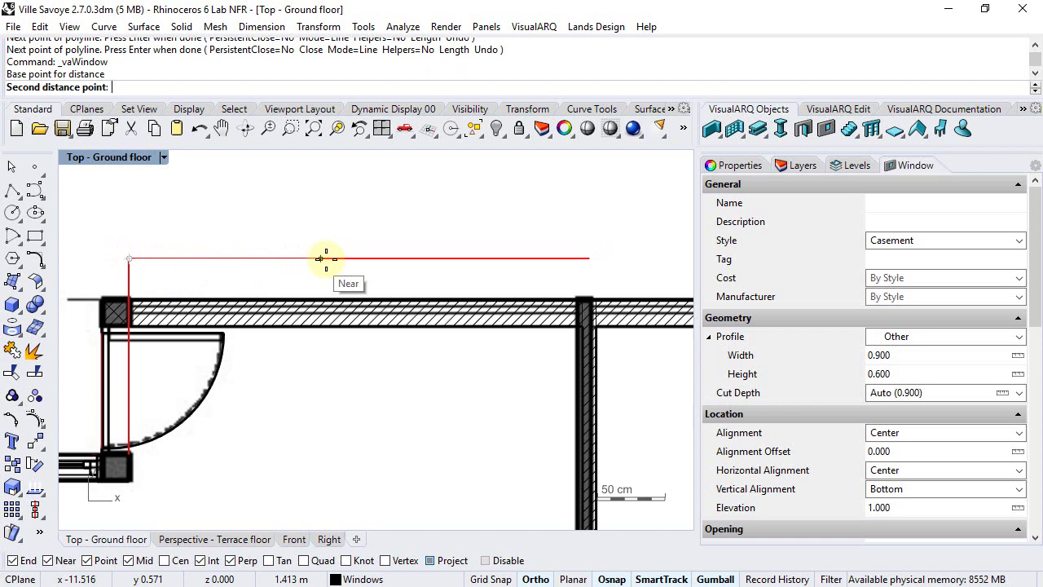
left_click(358, 259)
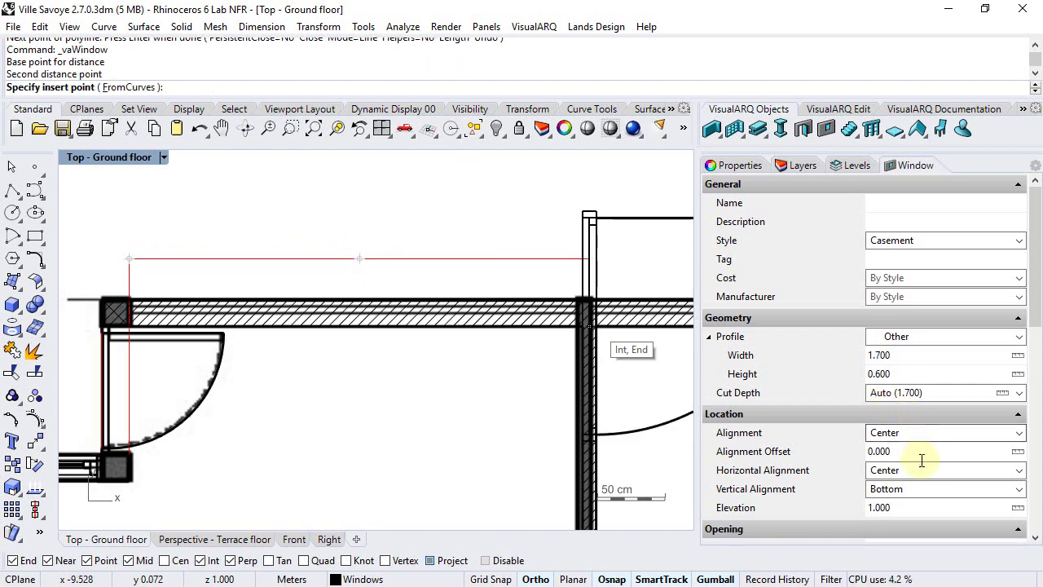
Set the new window's horizontal alignment to Left and its maximum aperture to 0%
left_click(1019, 470)
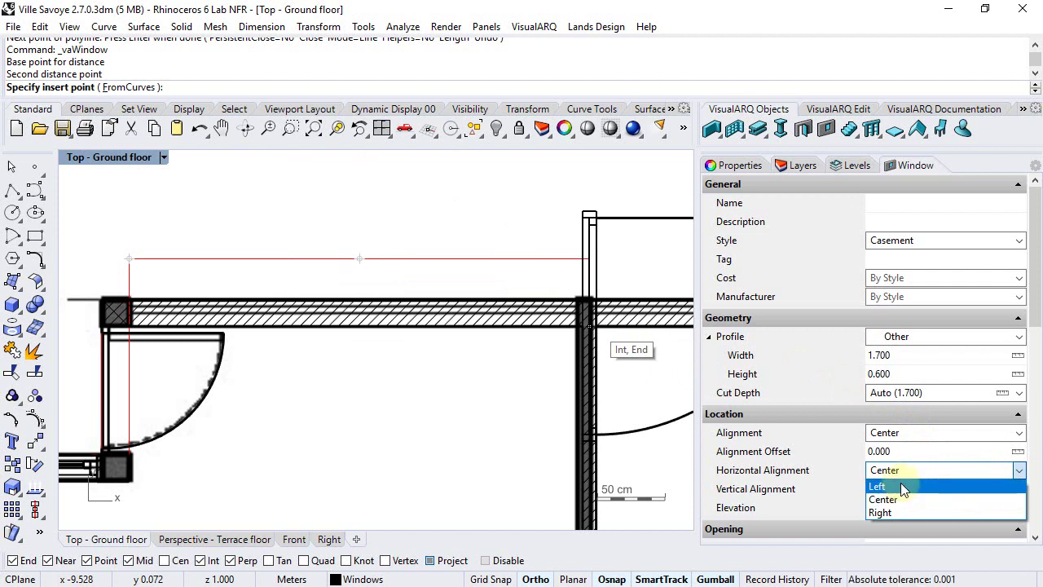
left_click(900, 484)
scroll(913, 487, "down", 2)
scroll(912, 487, "down", 2)
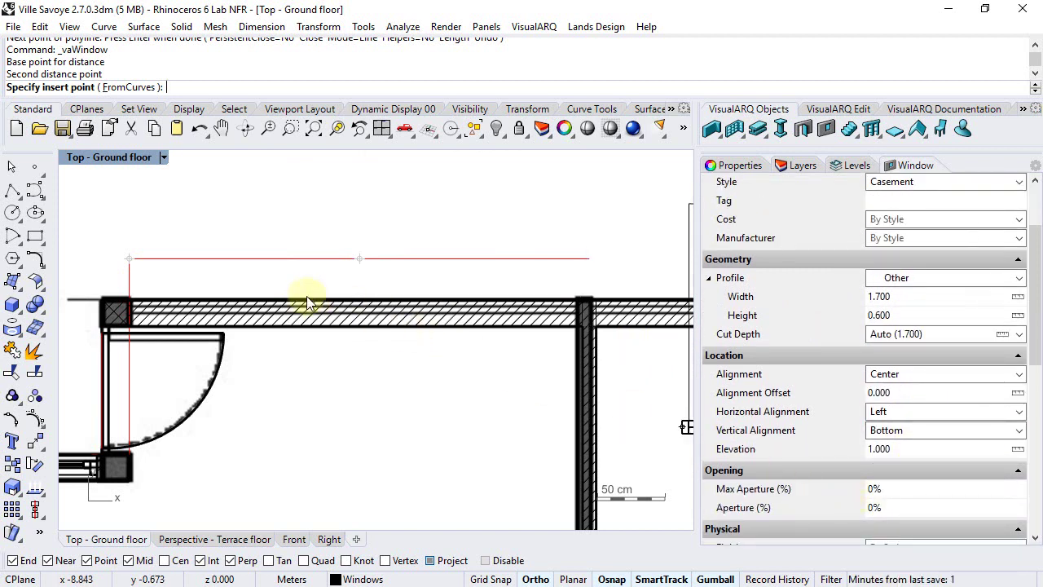
Insert the window at the west end of the north wall, beside the corner column, with its opening side facing outside, and finish inserting
left_click(128, 308)
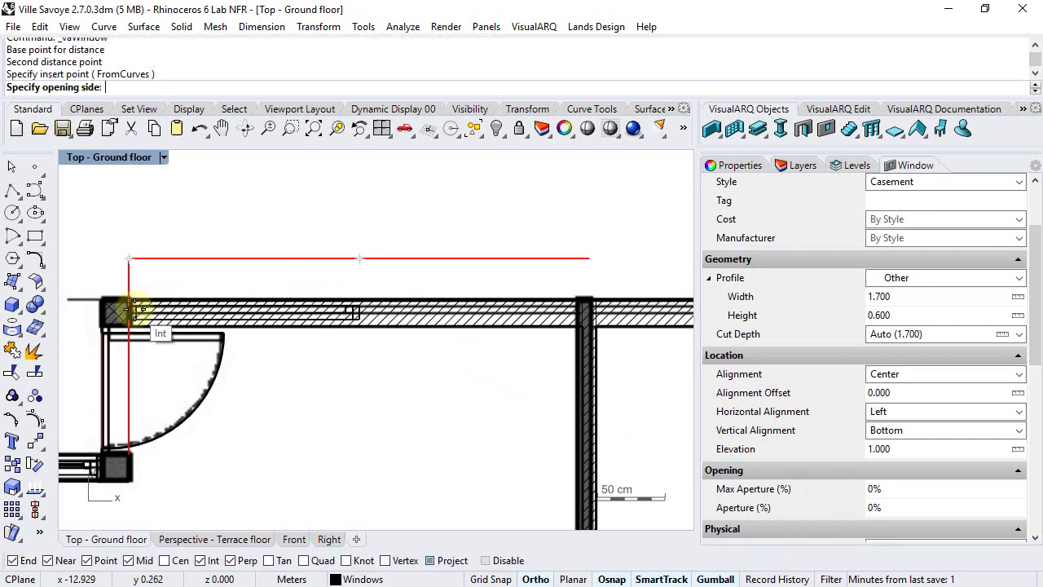
left_click(163, 222)
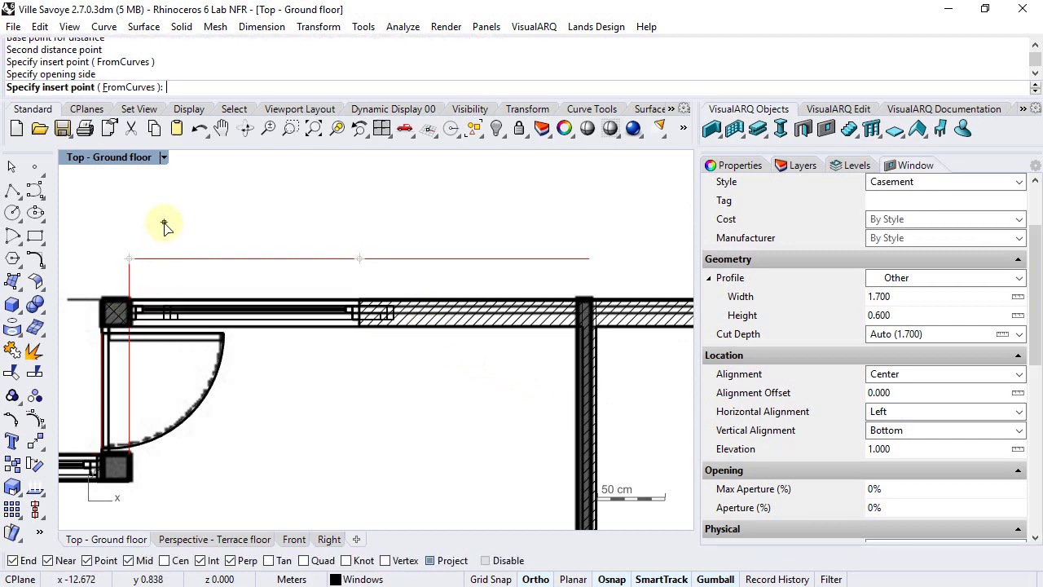
key("Return")
Copy the new north wall window eastward so the copy starts where the original ends
left_click(181, 312)
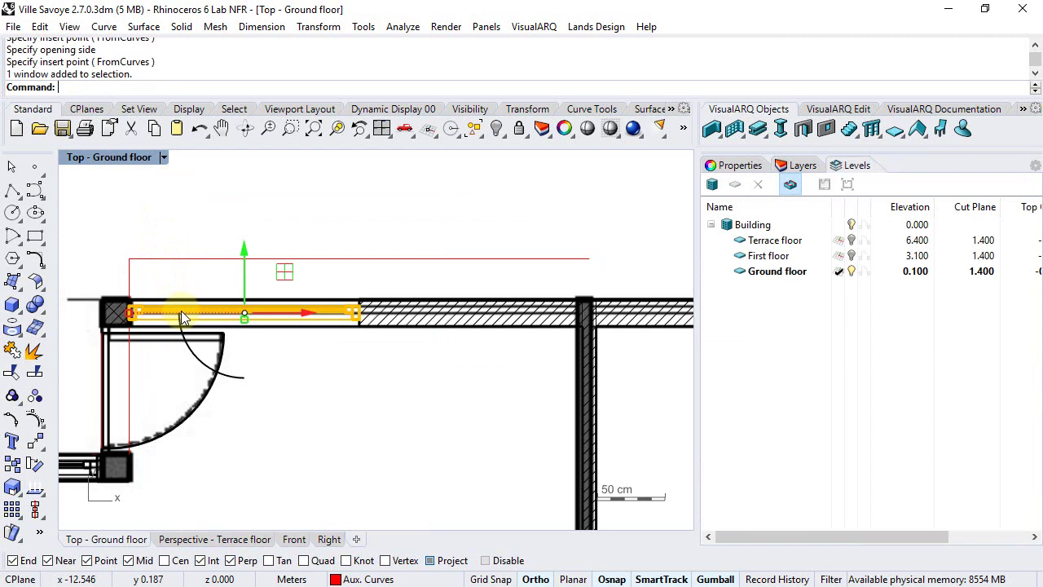
left_click(11, 464)
scroll(131, 330, "up", 3)
left_click(131, 308)
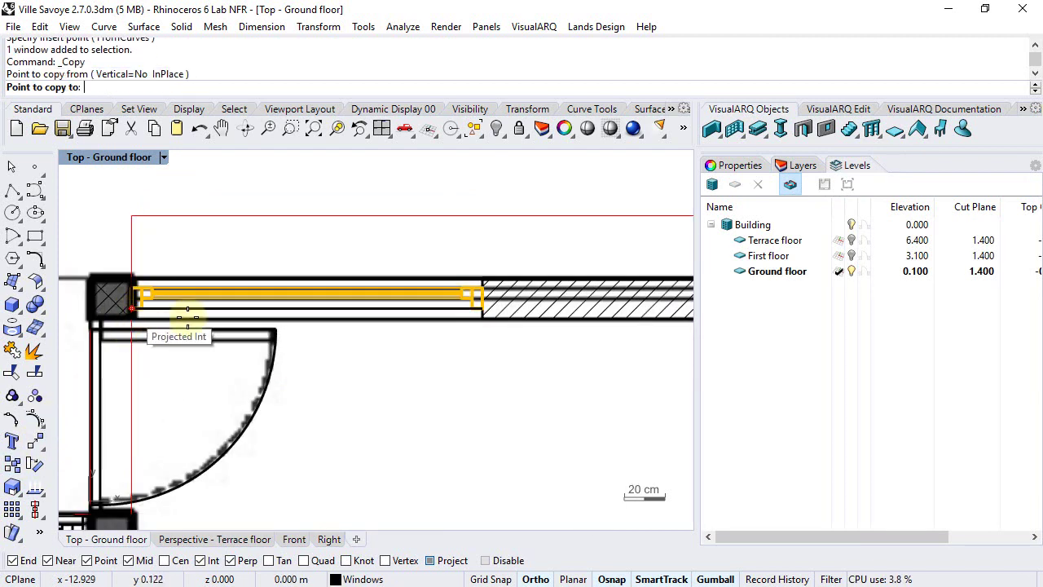
left_click(486, 307)
scroll(480, 301, "down", 3)
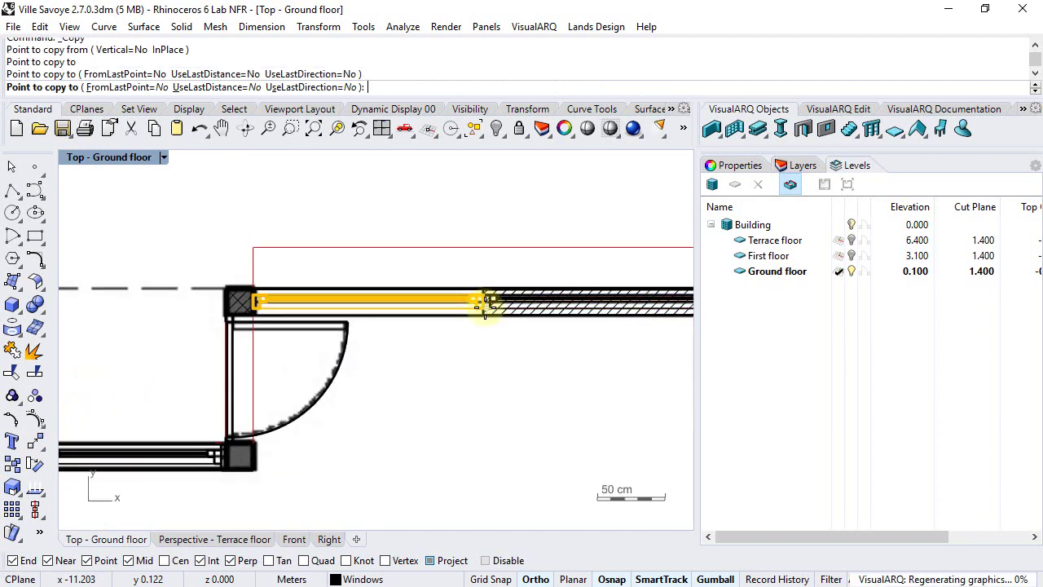
key("Return")
Select both north wall windows and mirror a copy of them to the east about a north-south axis through the wall's midpoint
scroll(489, 342, "down", 2)
right_click_drag(565, 342, 337, 342)
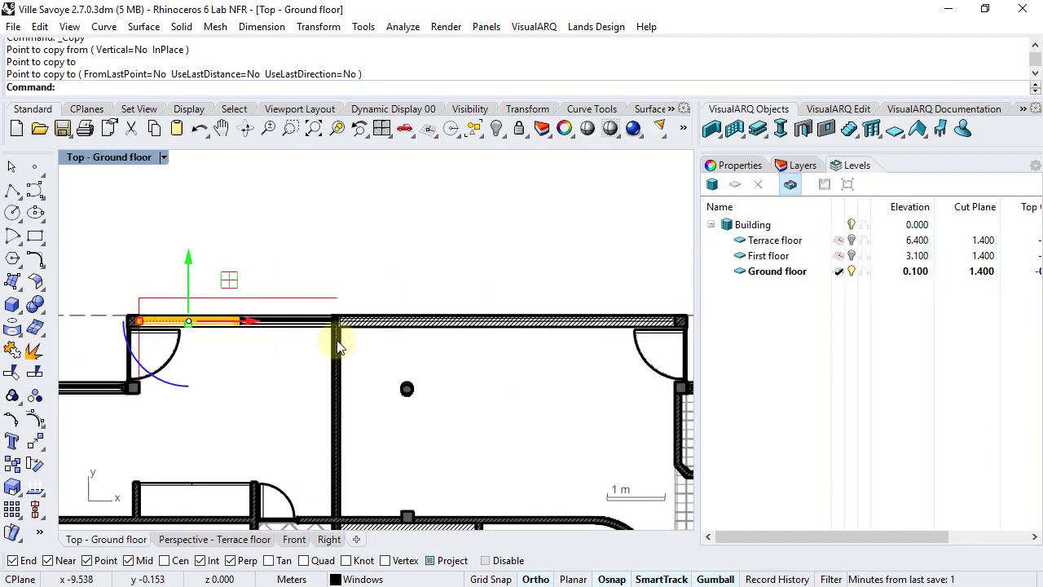
left_click(308, 323, "shift")
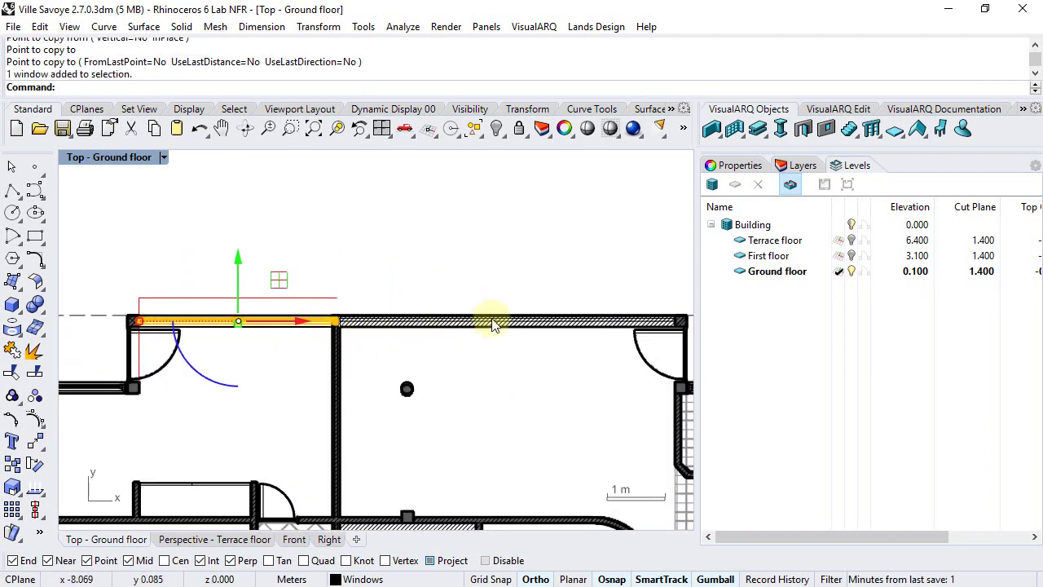
left_click(45, 452)
left_click(169, 454)
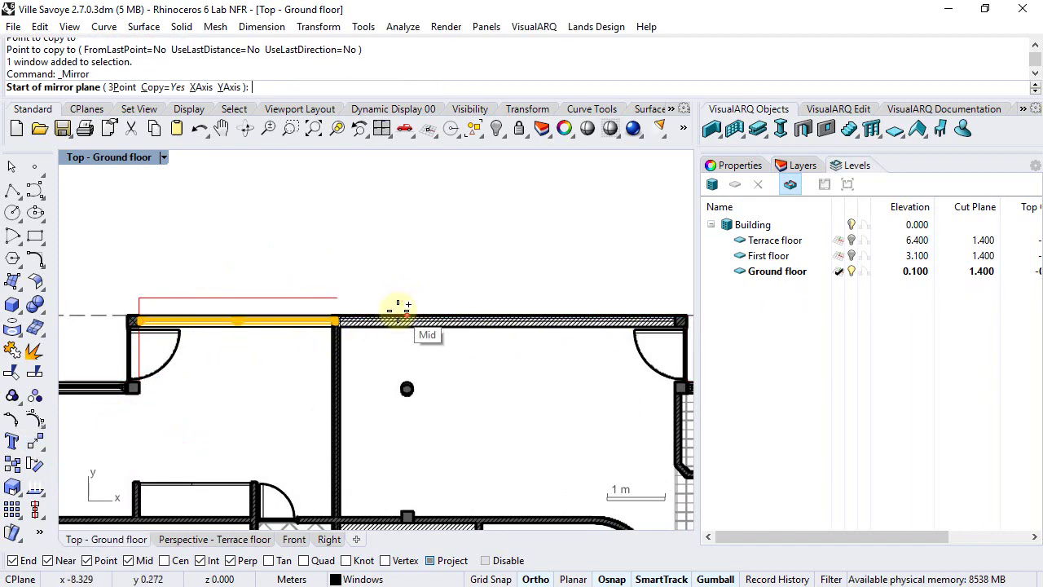
left_click(403, 314)
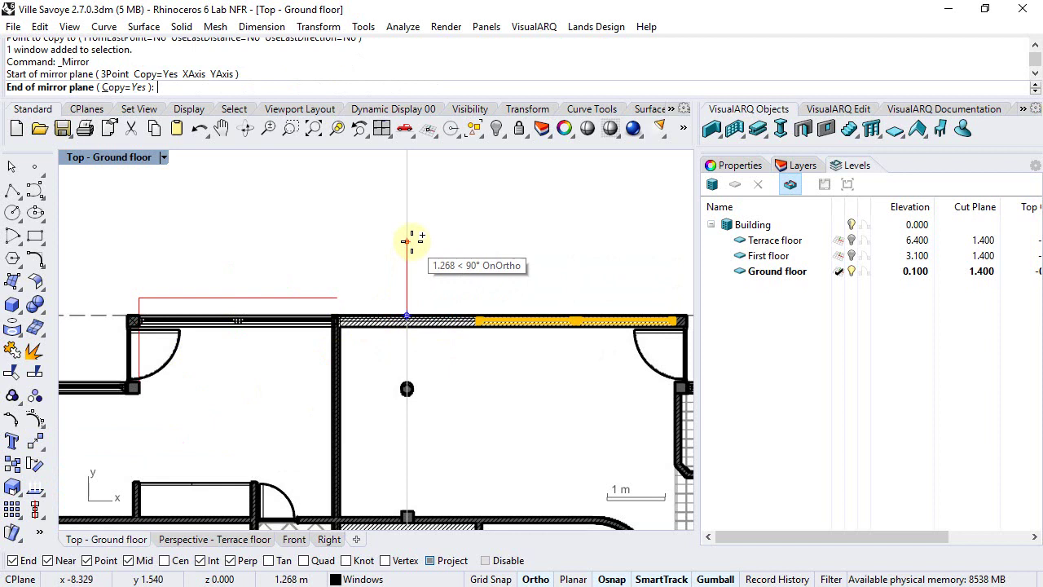
left_click(411, 243)
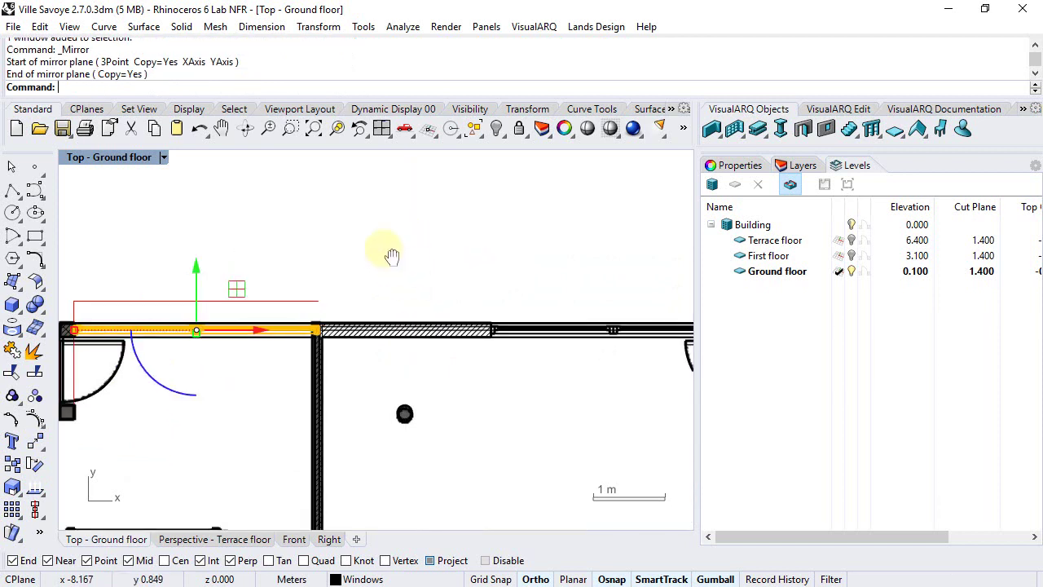
scroll(374, 253, "up", 2)
key("Escape")
left_click(455, 285)
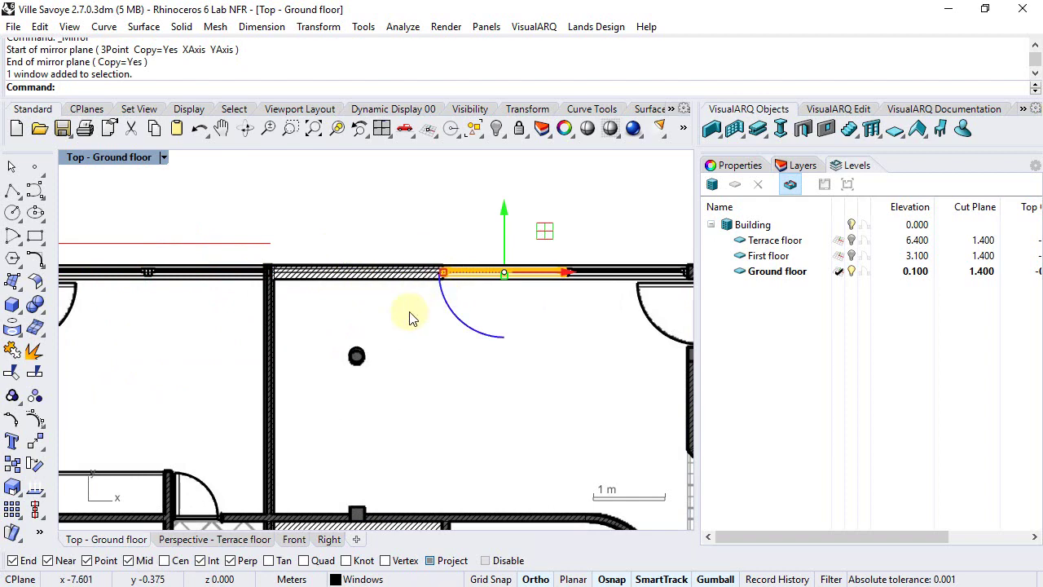
key("Delete")
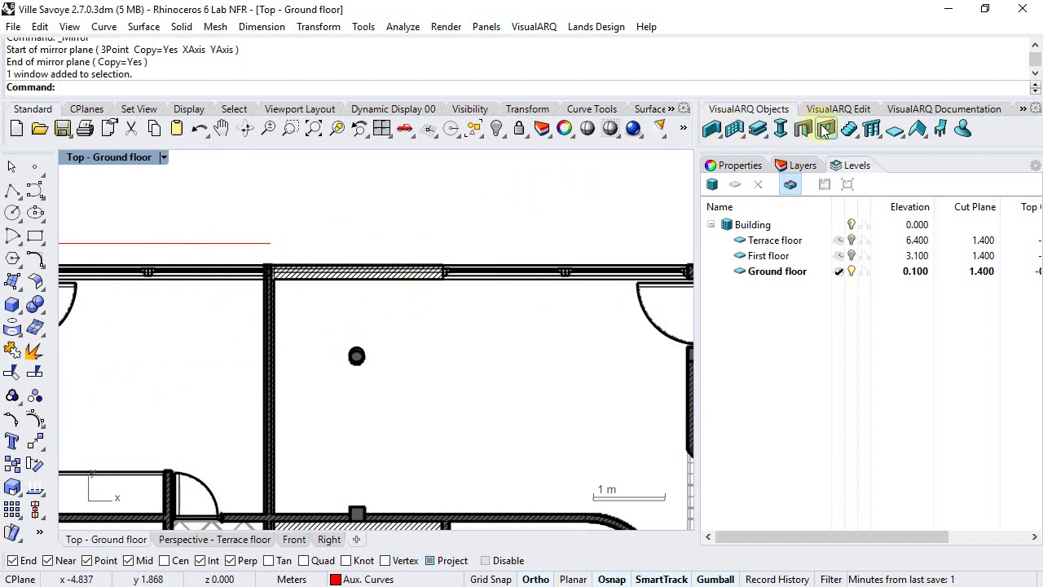
Start another casement window and place its insertion point where the partition wall meets the north wall
left_click(825, 130)
scroll(305, 248, "up", 2)
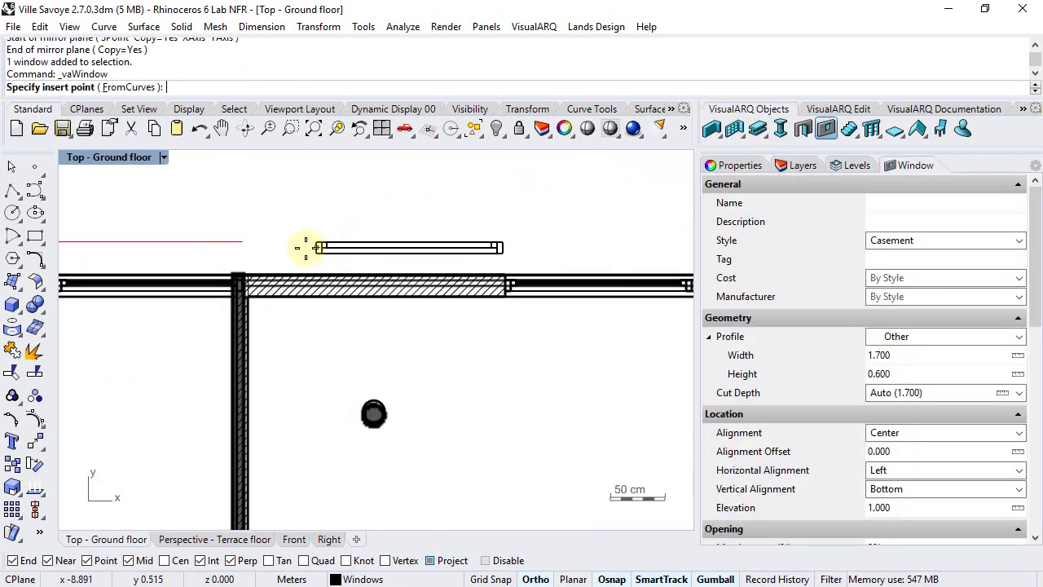
scroll(279, 256, "up", 3)
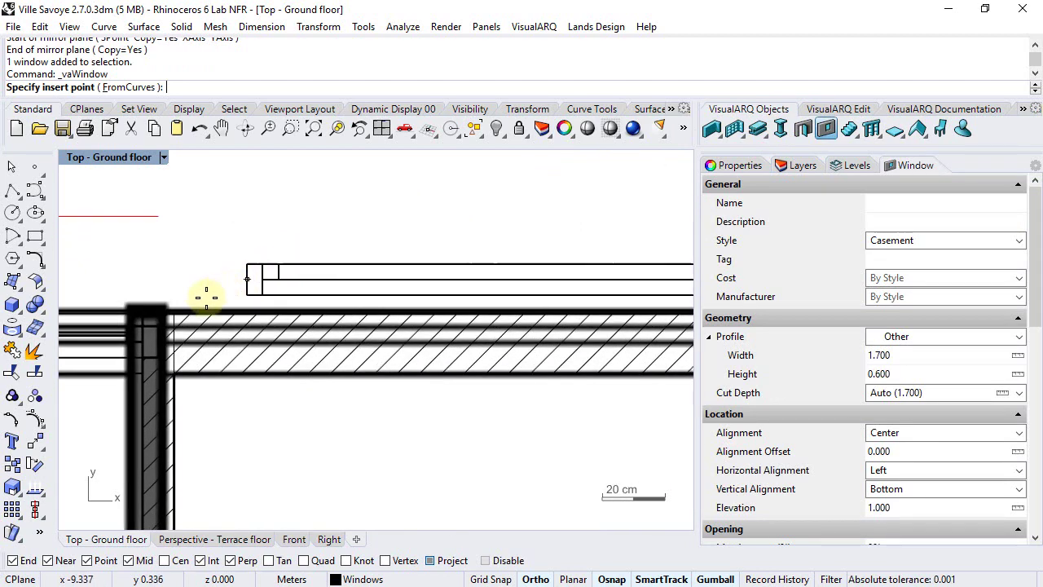
left_click(165, 323)
scroll(334, 280, "down", 3)
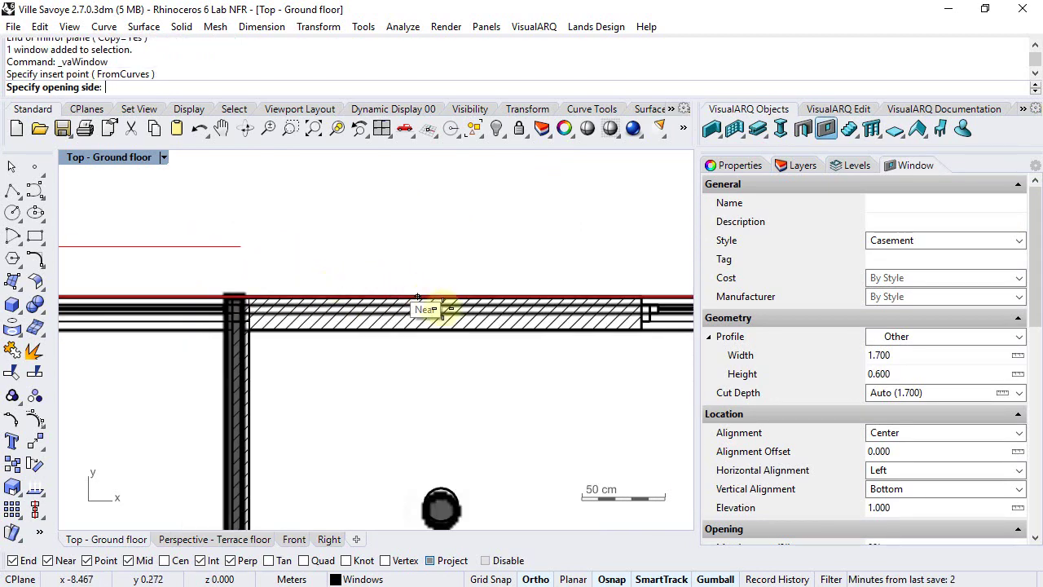
Set the window's width to 2.398 by measuring from the partition to the first mirrored window, face its opening side outside, and finish inserting
left_click(1018, 359)
scroll(245, 318, "up", 3)
left_click(246, 313)
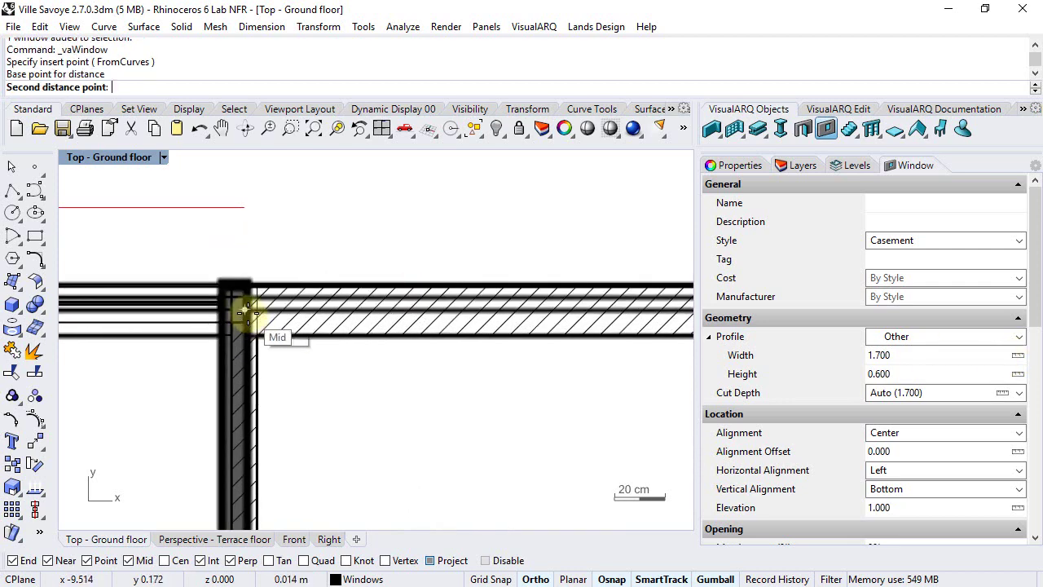
scroll(246, 313, "down", 3)
scroll(573, 318, "up", 3)
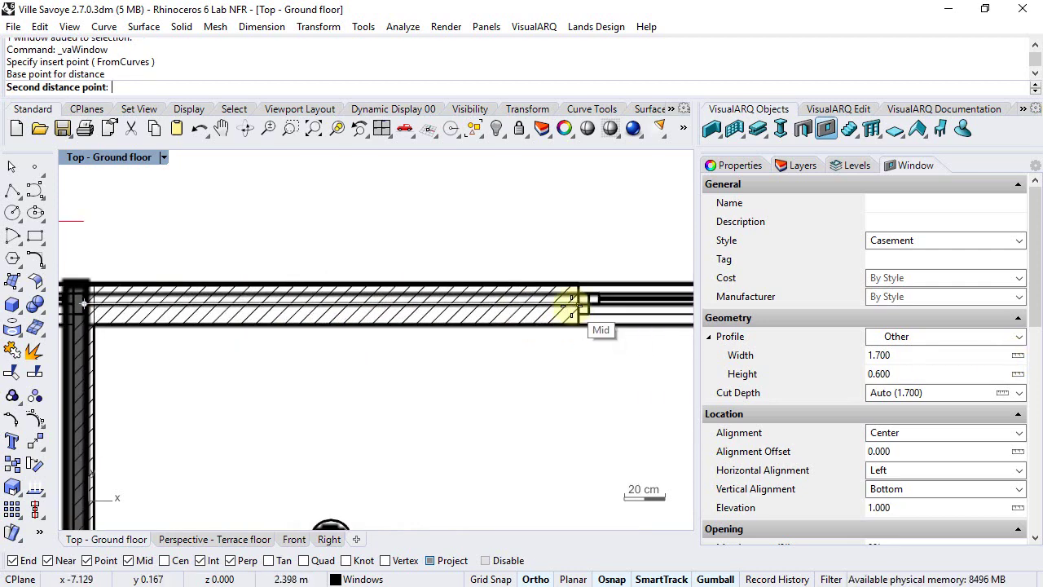
left_click(573, 307)
scroll(415, 326, "down", 3)
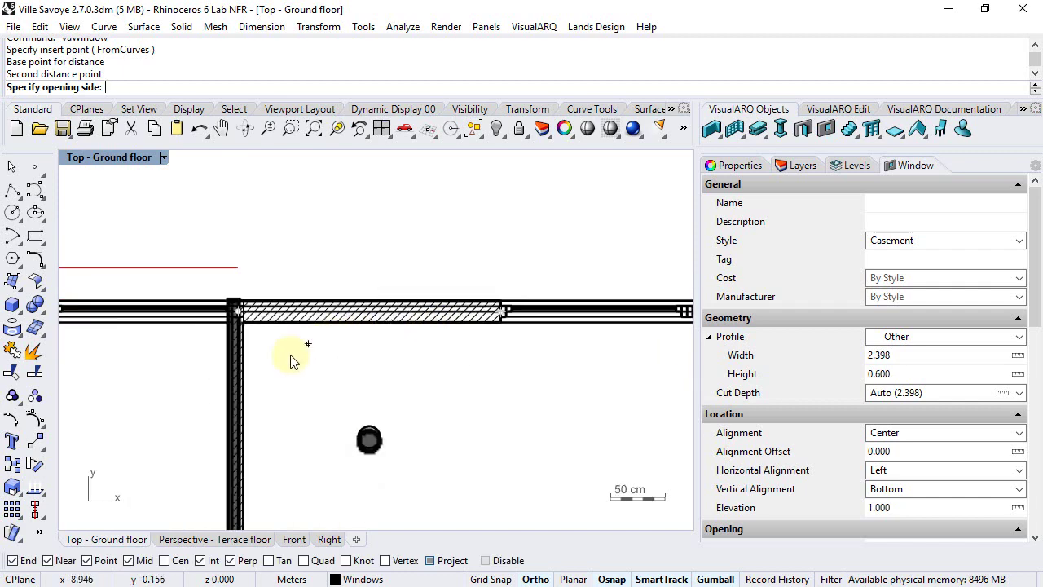
left_click(255, 254)
key("Escape")
Select the casement window just inserted in the partition wall and set its horizontal alignment to Right
left_click(242, 342)
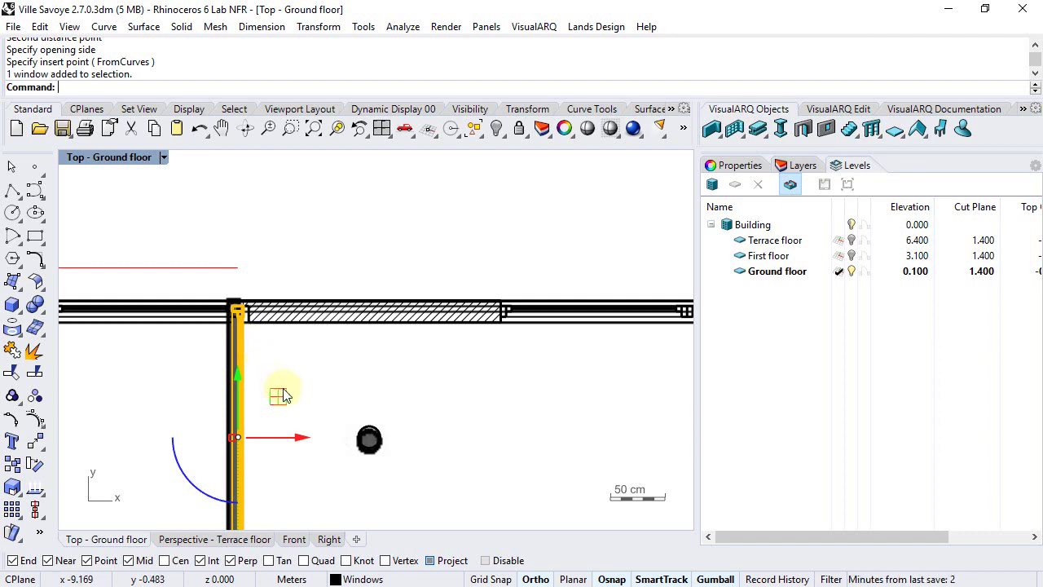
right_click_drag(327, 398, 294, 308)
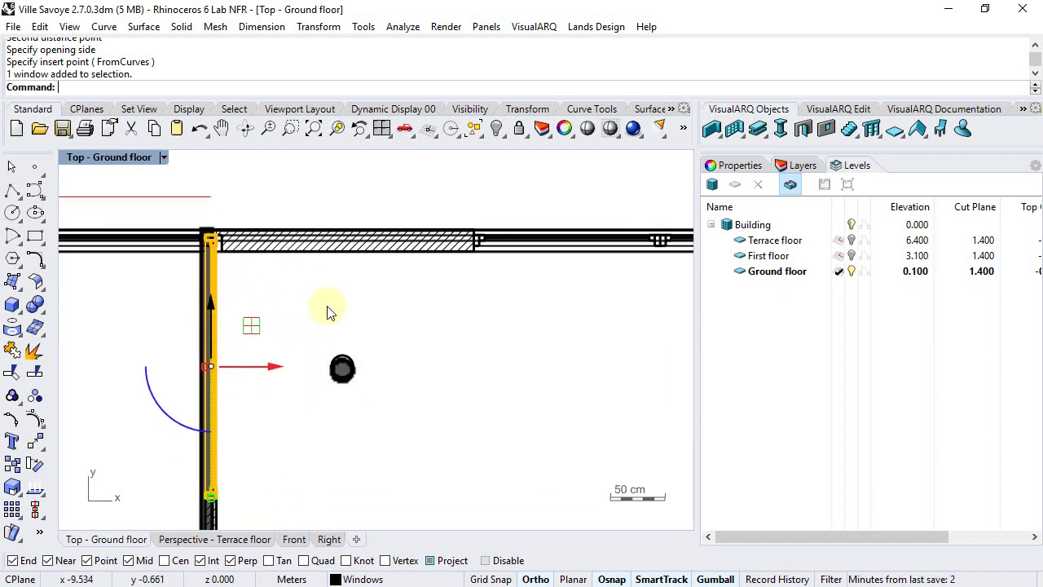
left_click(745, 165)
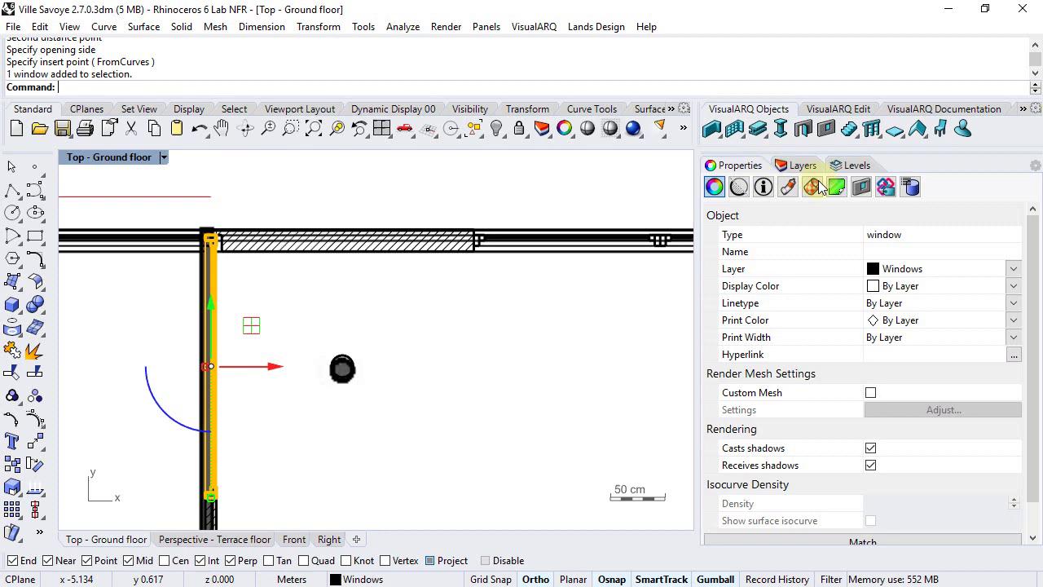
left_click(861, 188)
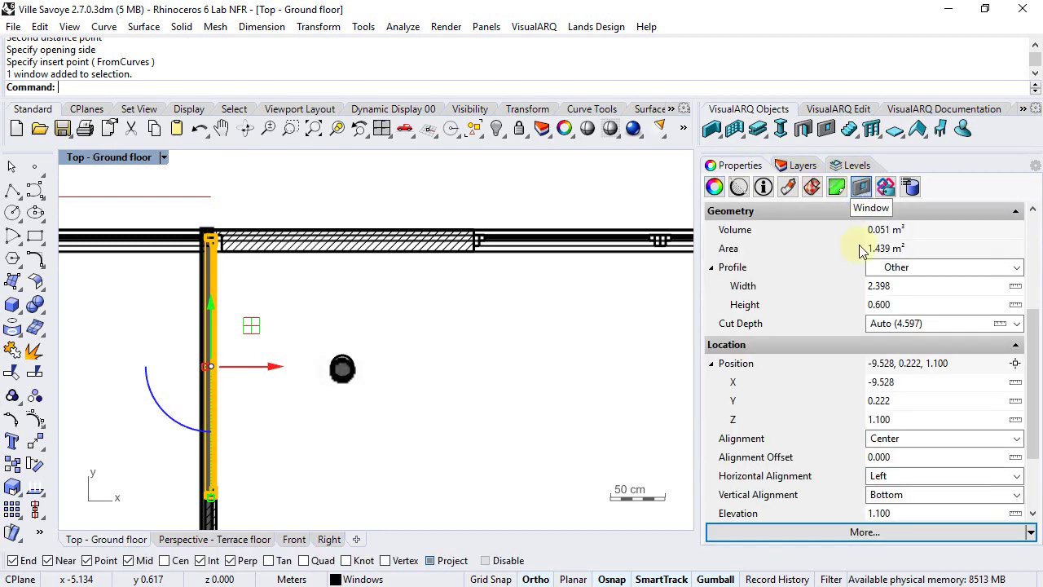
left_click(1018, 479)
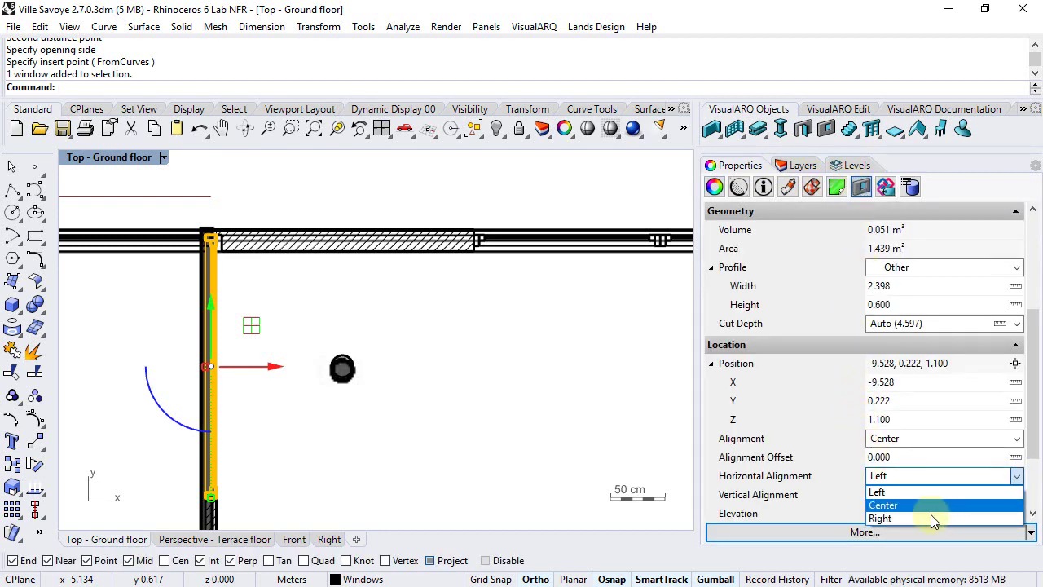
left_click(925, 517)
Move the window from the partition wall into the north wall, then shift it east until its end meets the first mirrored window
scroll(302, 399, "down", 3)
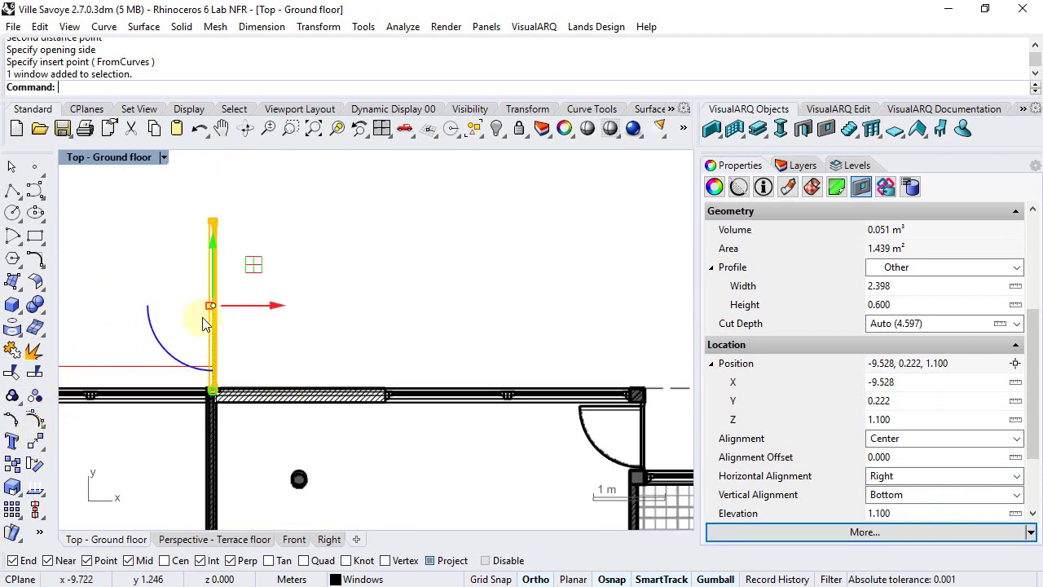
left_click_drag(259, 273, 262, 432)
scroll(261, 432, "up", 3)
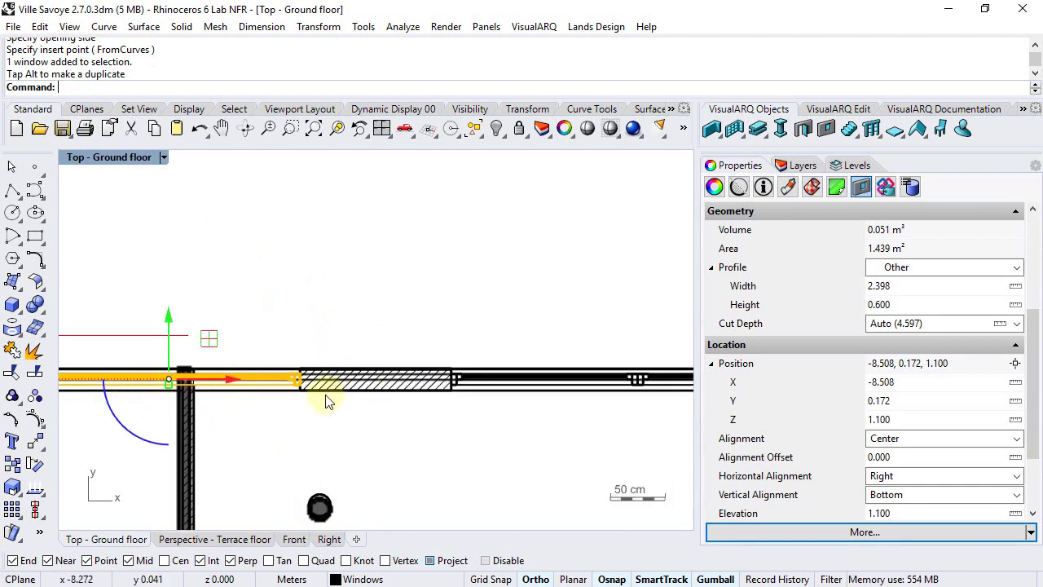
scroll(324, 401, "up", 3)
left_click(35, 441)
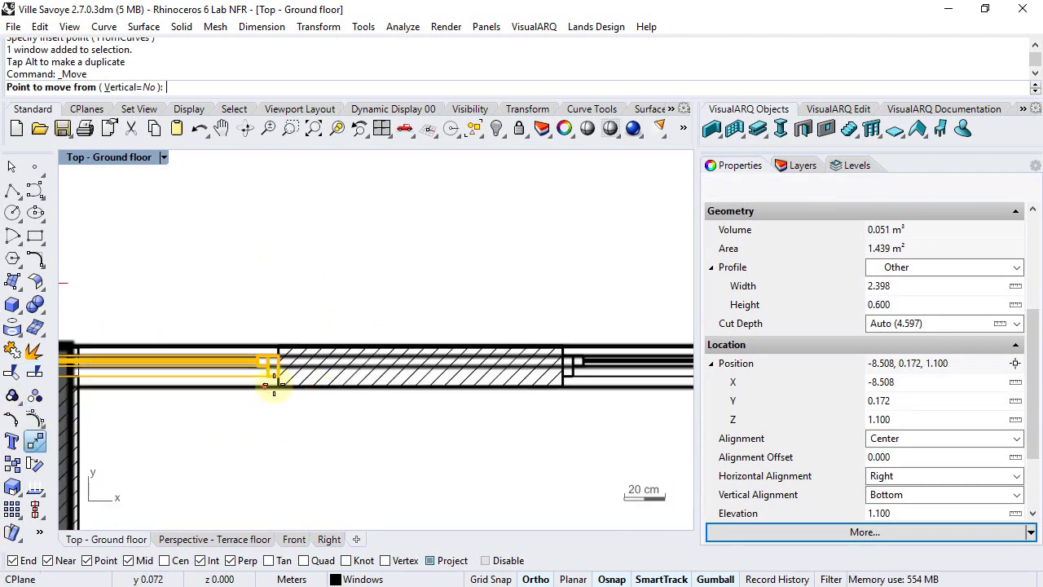
left_click(274, 365)
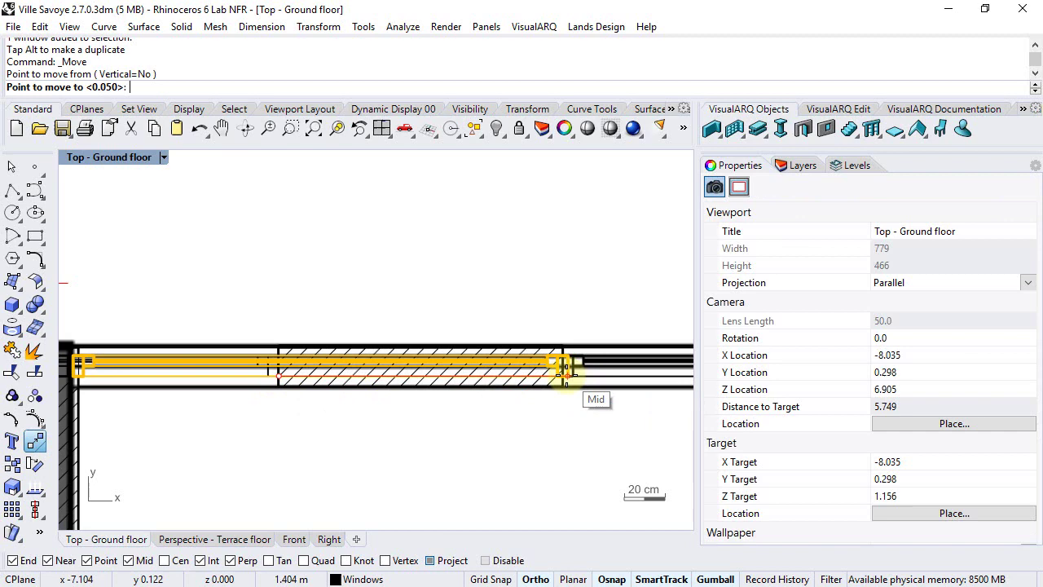
left_click(583, 374)
scroll(380, 265, "down", 3)
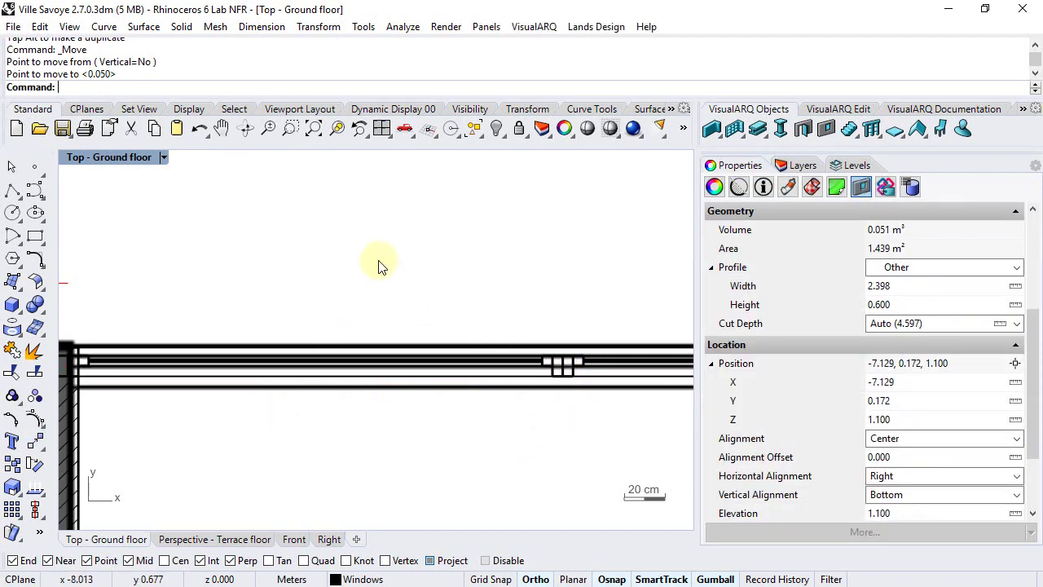
key("Escape")
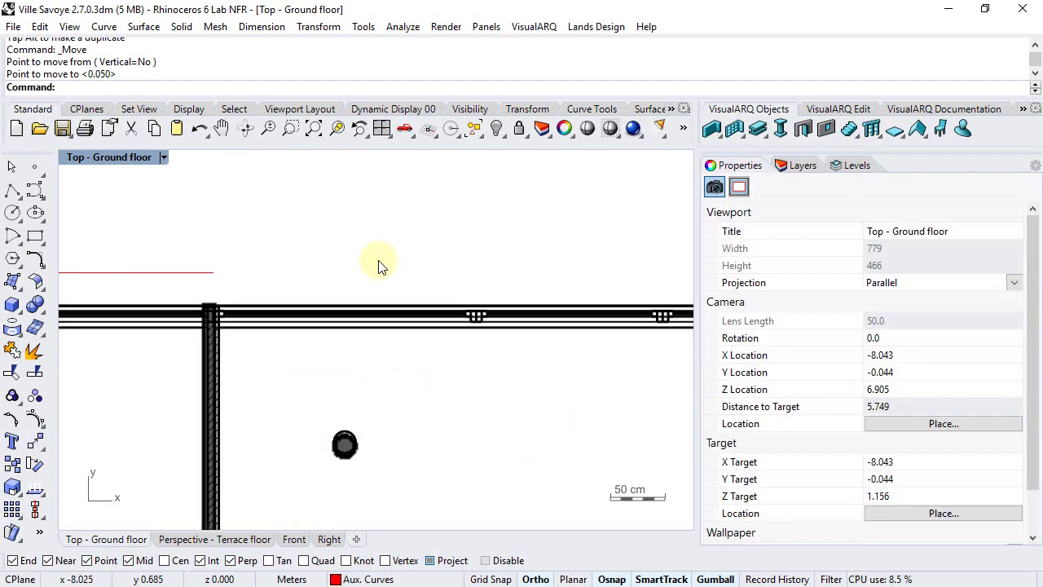
Select all five casement windows along the ground floor north wall in the perspective view
left_click(193, 540)
right_click_drag(307, 417, 328, 400)
scroll(257, 398, "up", 2)
scroll(255, 400, "down", 2)
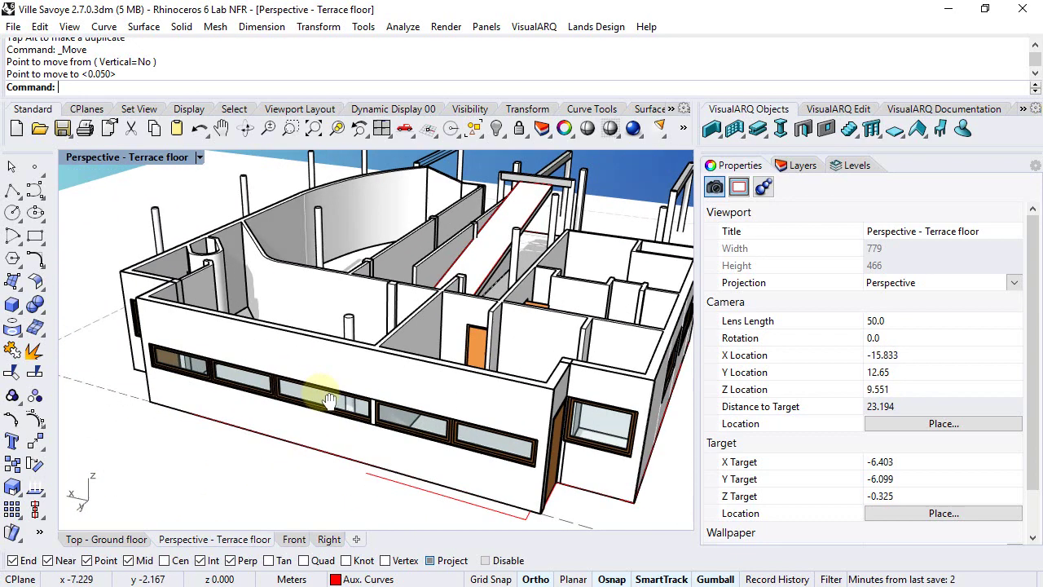
left_click(204, 383)
left_click(259, 387, "shift")
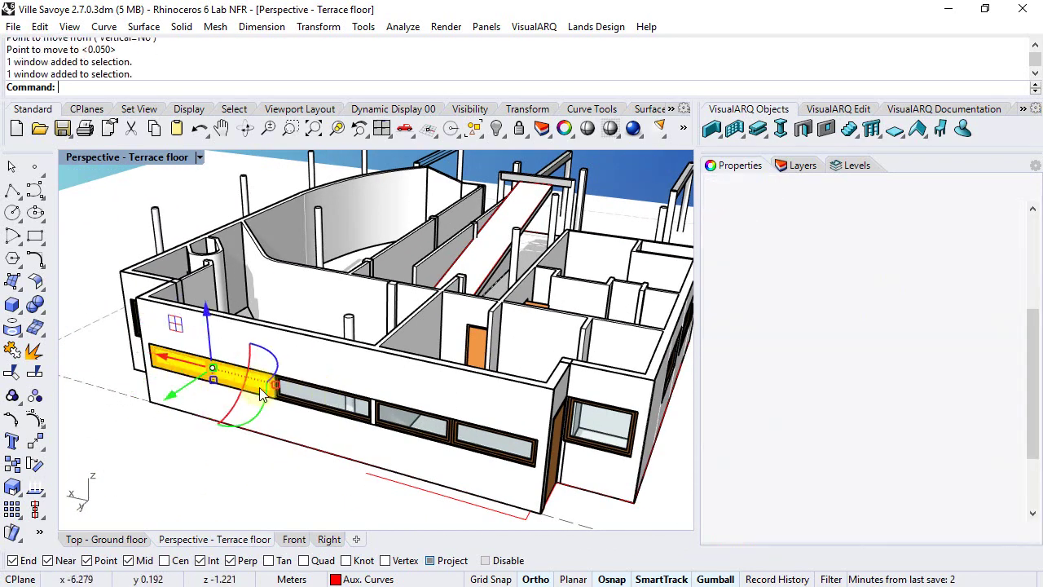
left_click(371, 411, "shift")
left_click(407, 422, "shift")
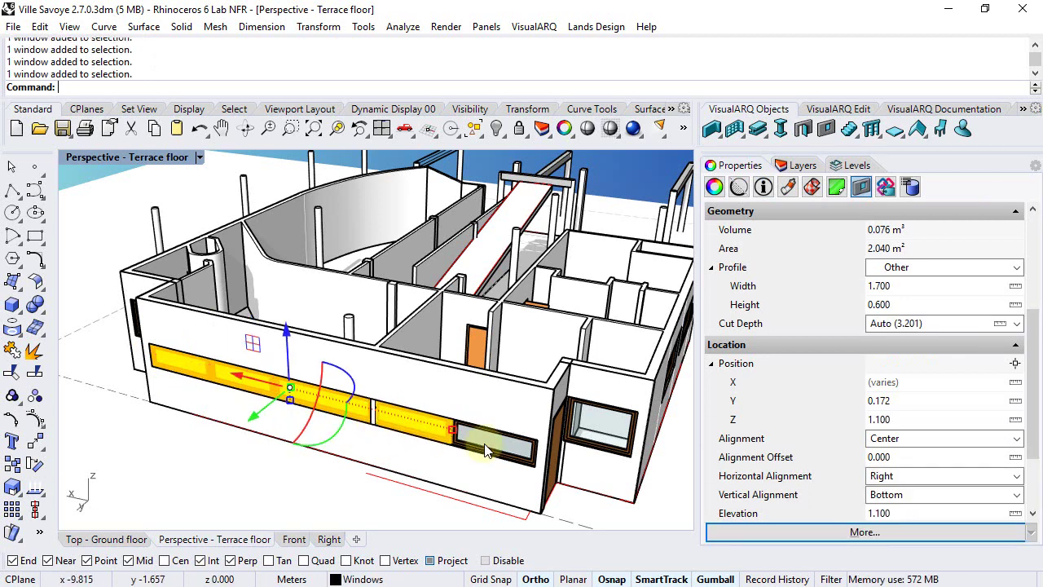
left_click(429, 409, "shift")
scroll(407, 391, "up", 2)
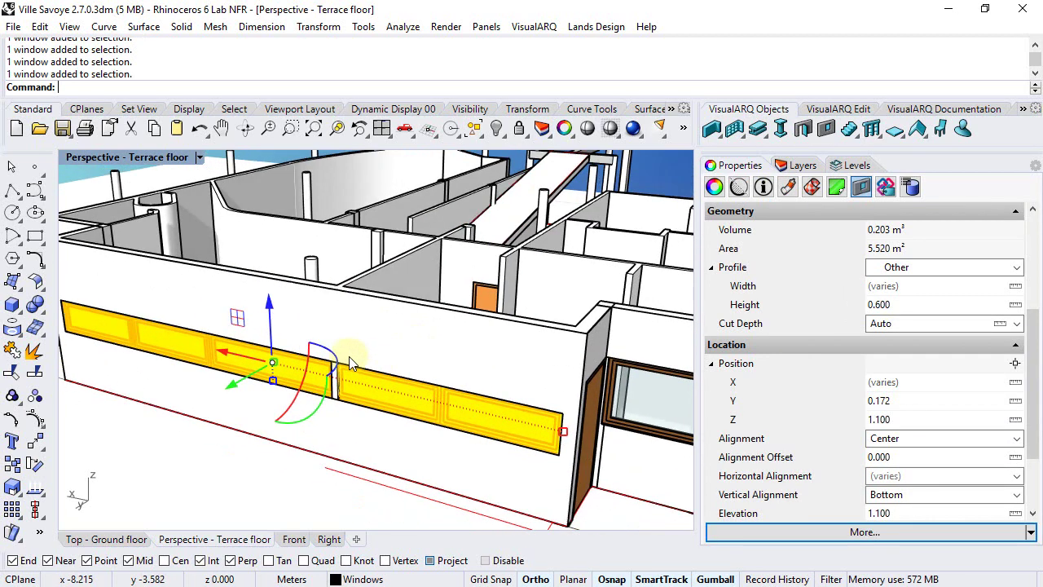
Set the selected windows' height to 1.700 by measuring in the front view from their bottom edge to the top of the wall
left_click(293, 540)
scroll(255, 432, "up", 4)
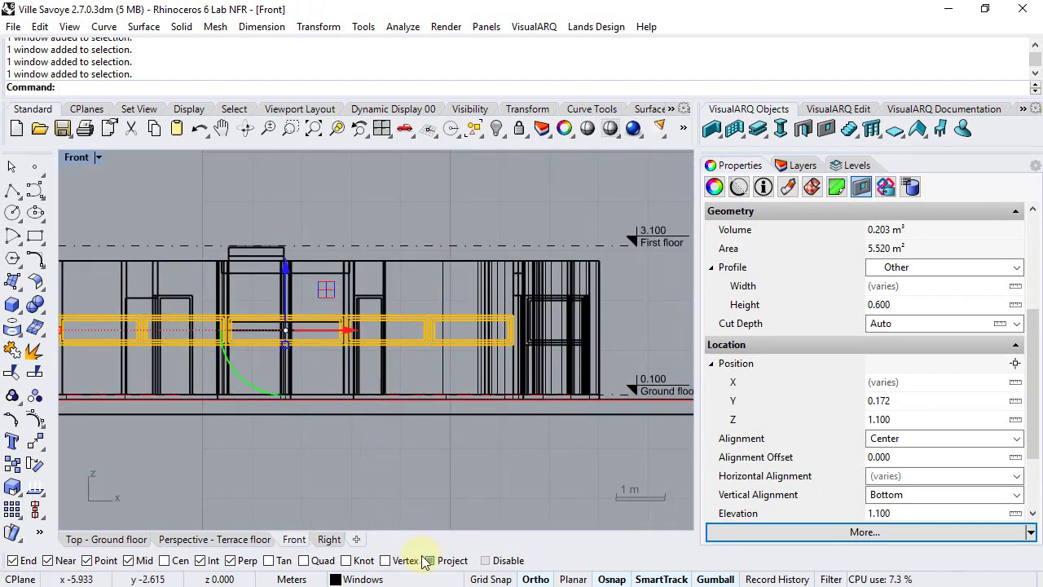
left_click(428, 560)
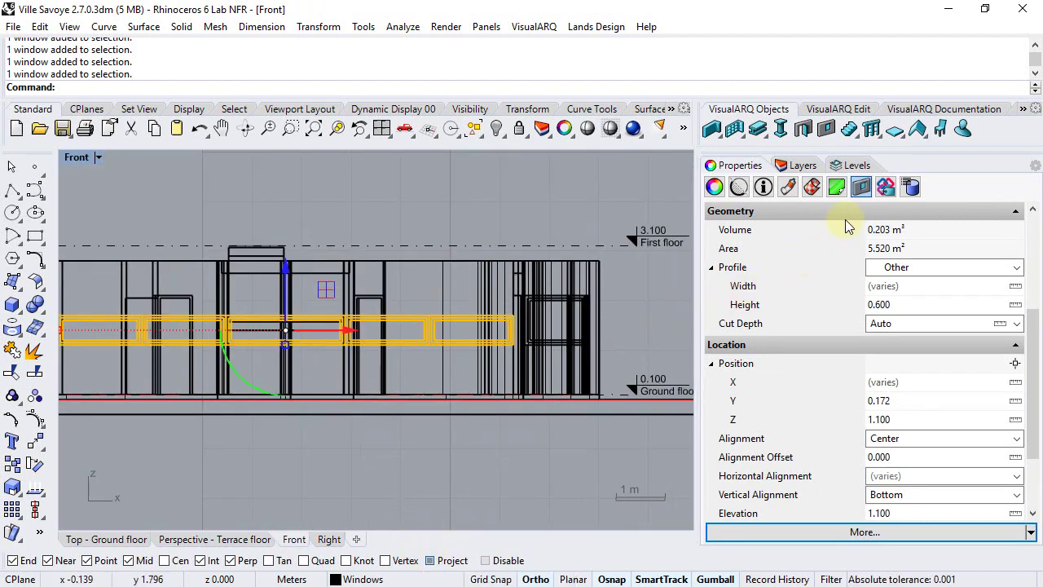
left_click(1015, 308)
scroll(447, 319, "up", 5)
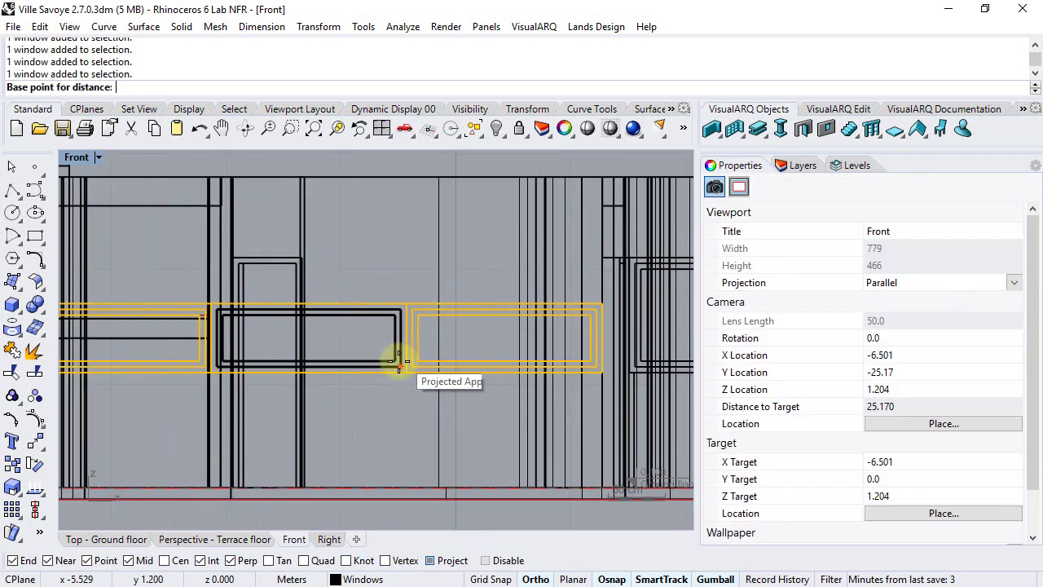
left_click(410, 379)
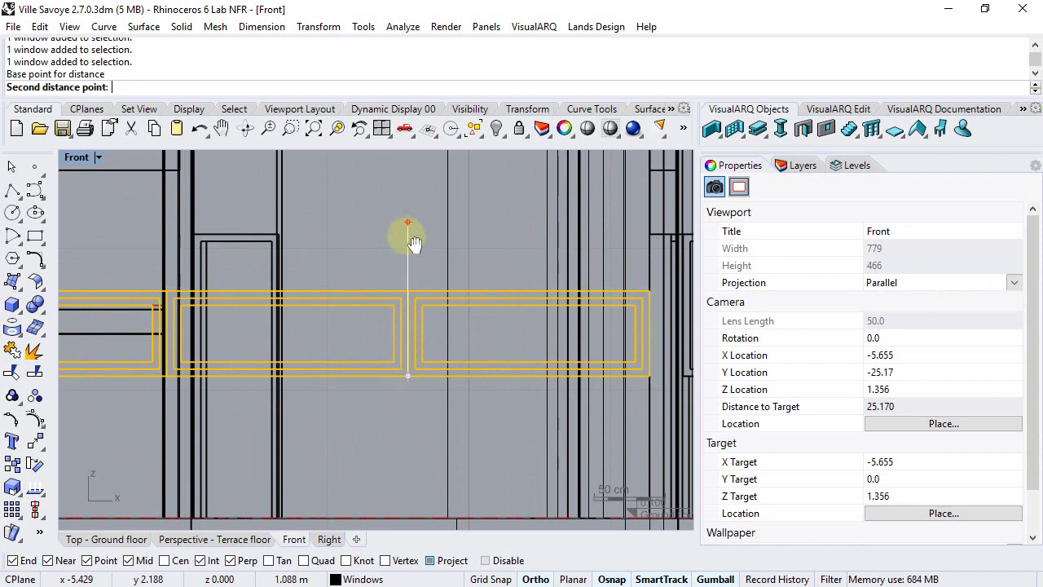
right_click_drag(403, 196, 383, 308)
left_click(387, 250)
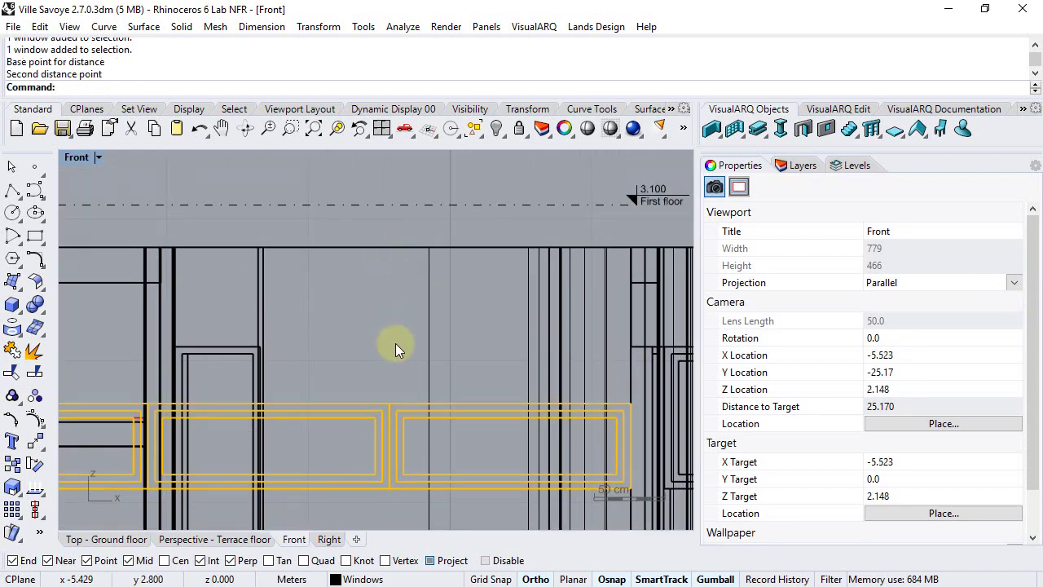
scroll(401, 354, "down", 5)
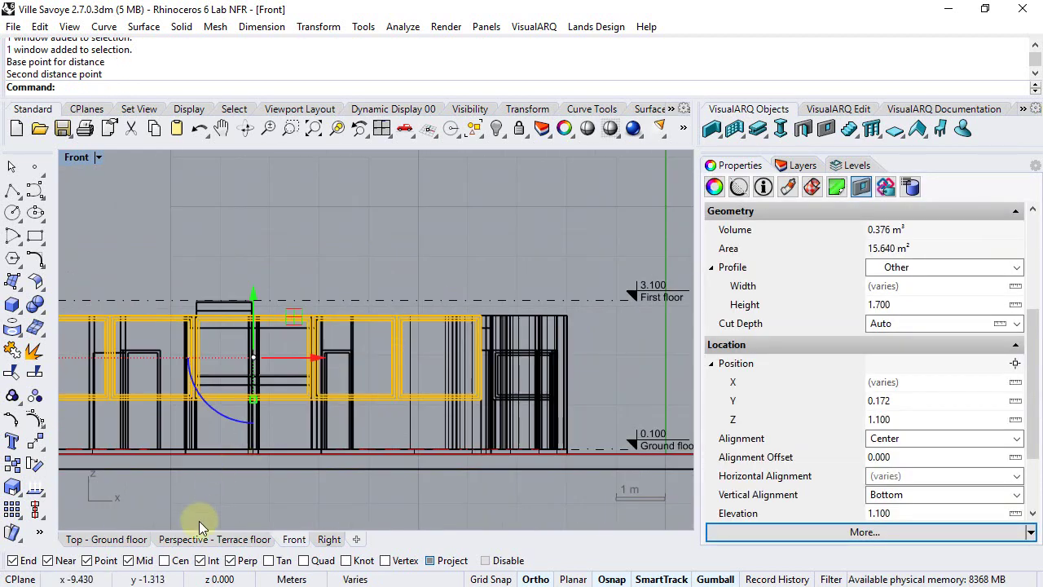
Turn on the control points of the partition wall whose end shows between the north wall windows, working in the ground floor plan
left_click(202, 541)
right_click_drag(400, 393, 405, 414)
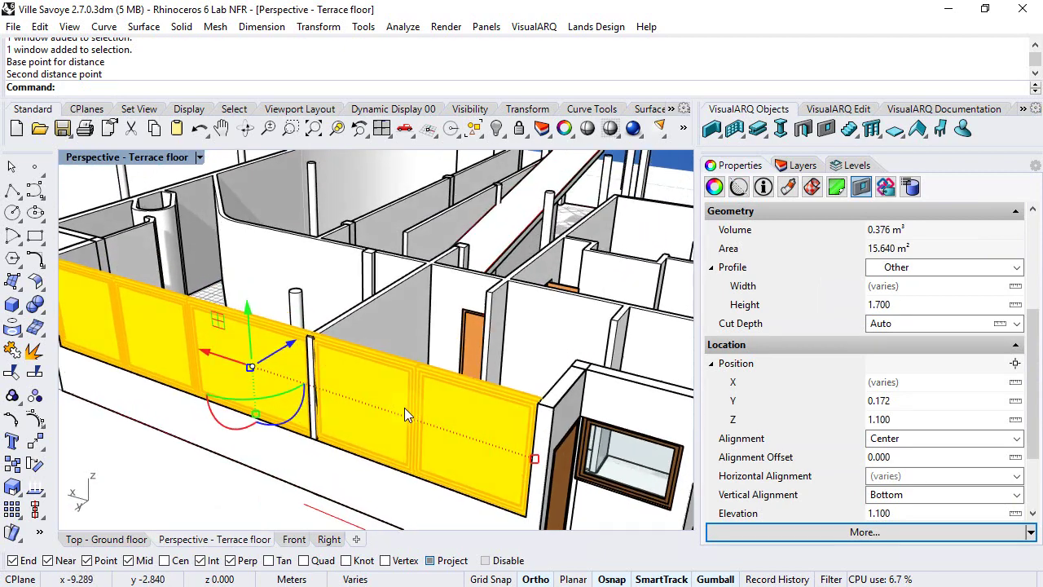
scroll(312, 367, "up", 3)
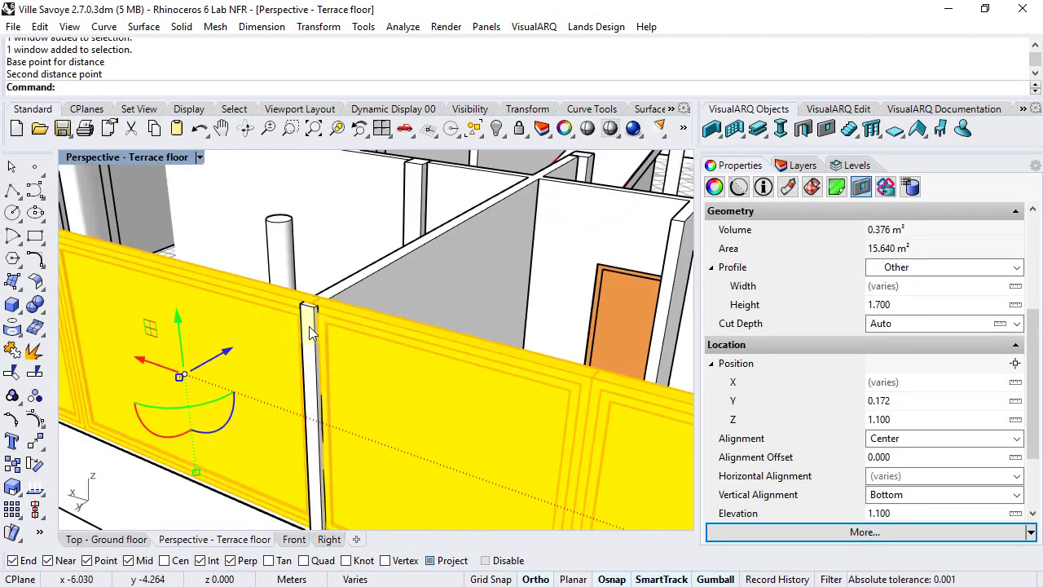
scroll(361, 285, "down", 3)
scroll(298, 350, "up", 3)
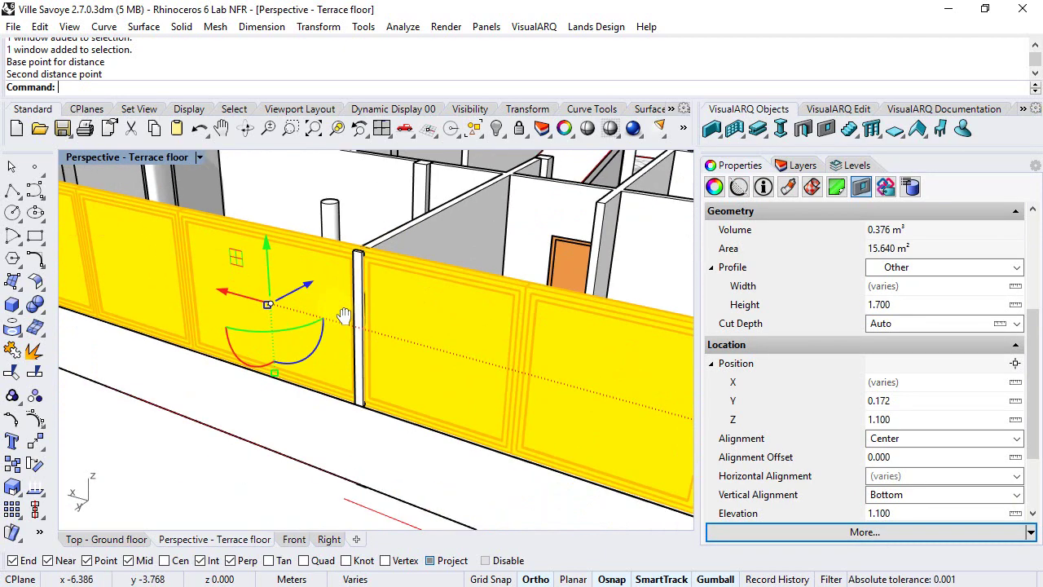
left_click(128, 543)
right_click_drag(217, 393, 240, 315)
left_click(274, 403)
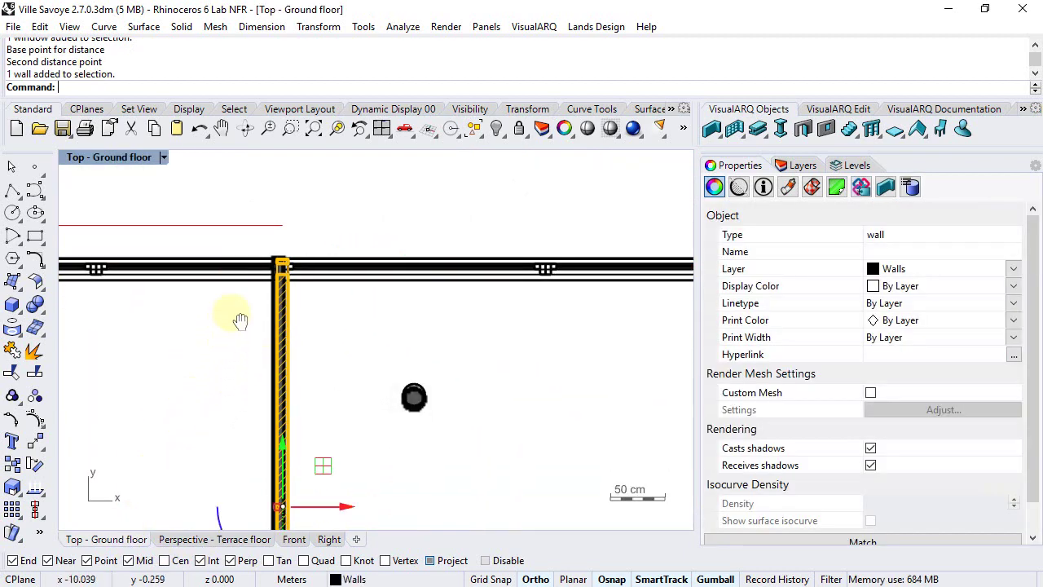
left_click(35, 419)
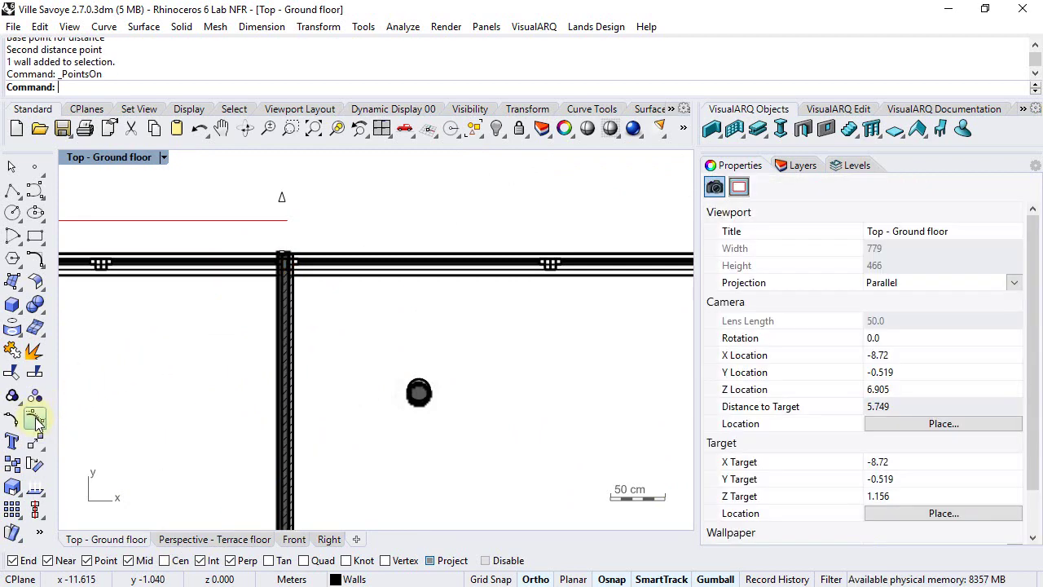
Move the partition wall's extend start point back to the inner face of the north wall
left_click(281, 204)
left_click(284, 204)
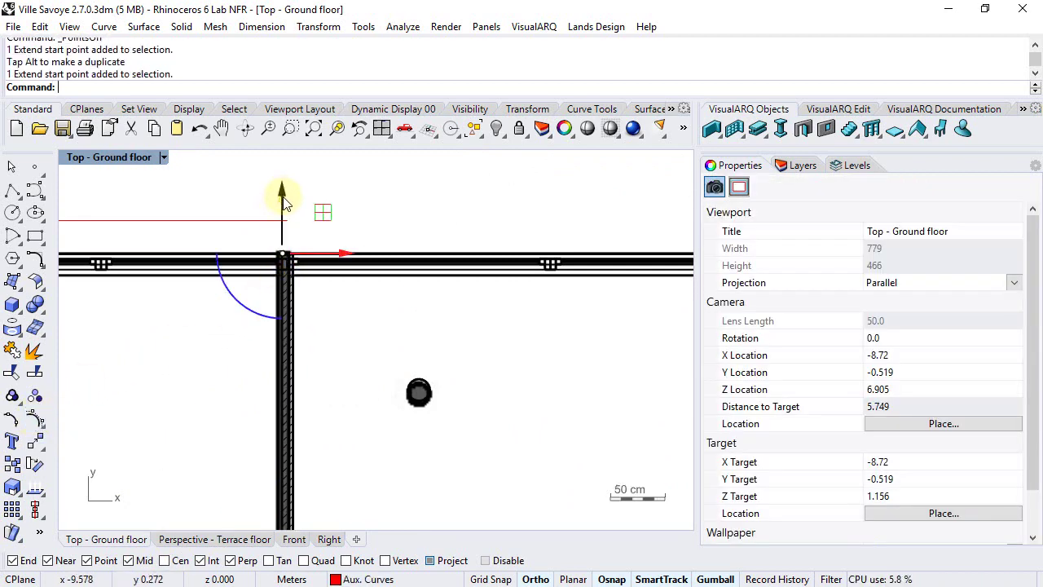
left_click(35, 443)
left_click(284, 255)
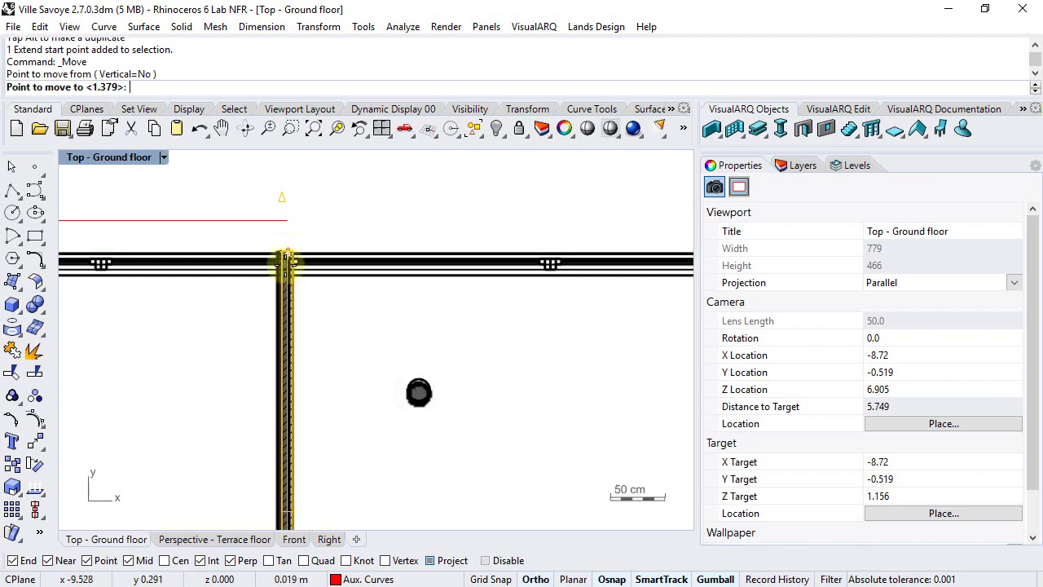
scroll(285, 295, "up", 3)
left_click(287, 262)
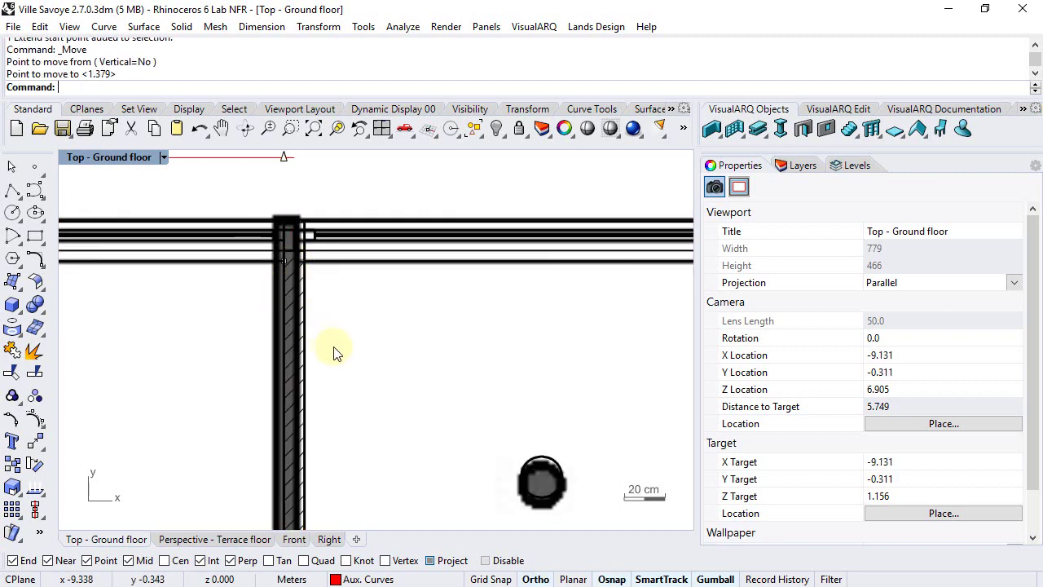
right_click_drag(321, 261, 304, 284)
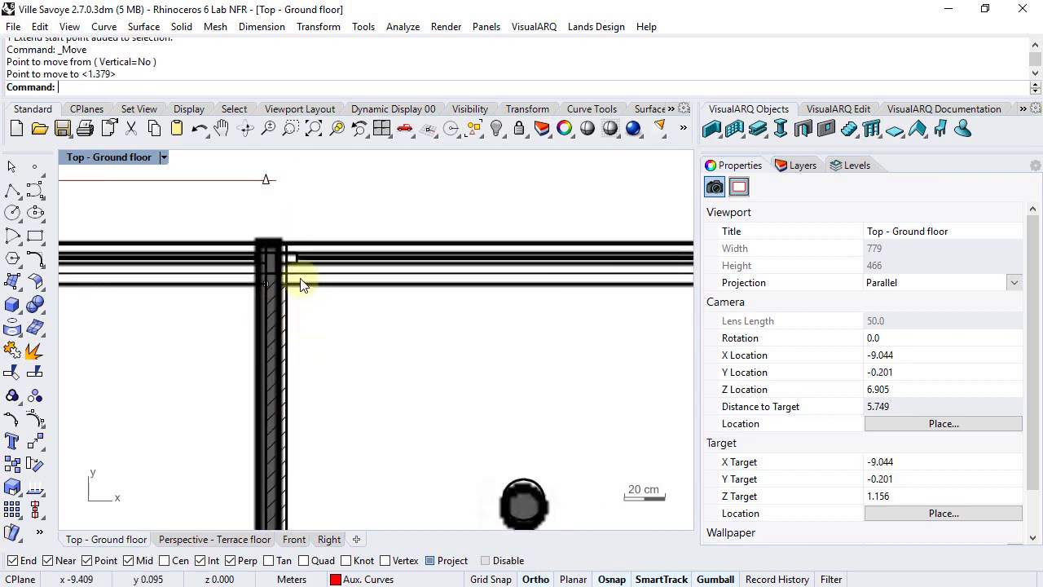
Select the north wall and the partition wall in the perspective view and open the type choices of their wall joint
left_click(171, 539)
right_click_drag(400, 366, 252, 394)
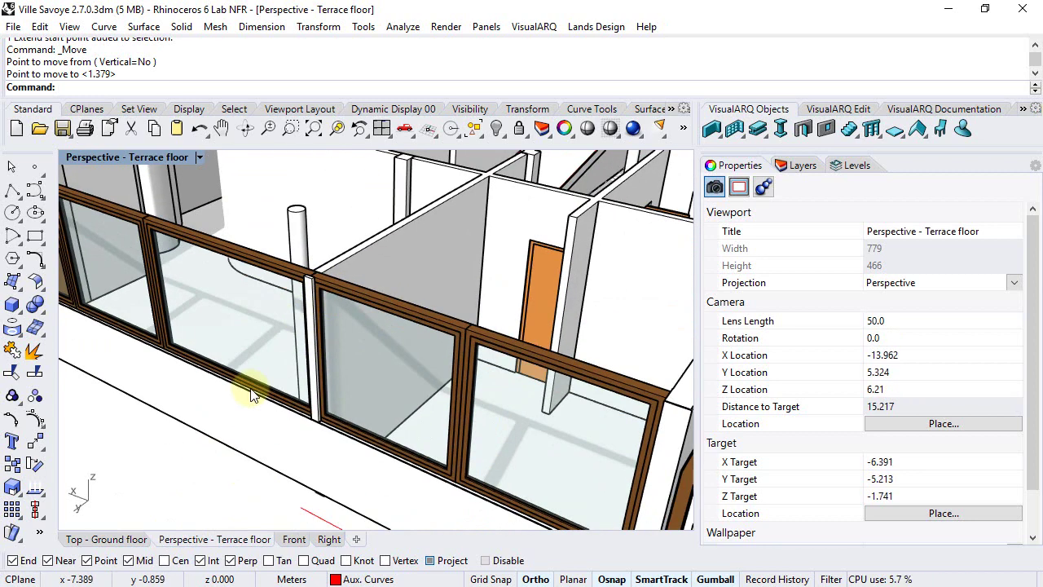
left_click(273, 440)
left_click(380, 269, "shift")
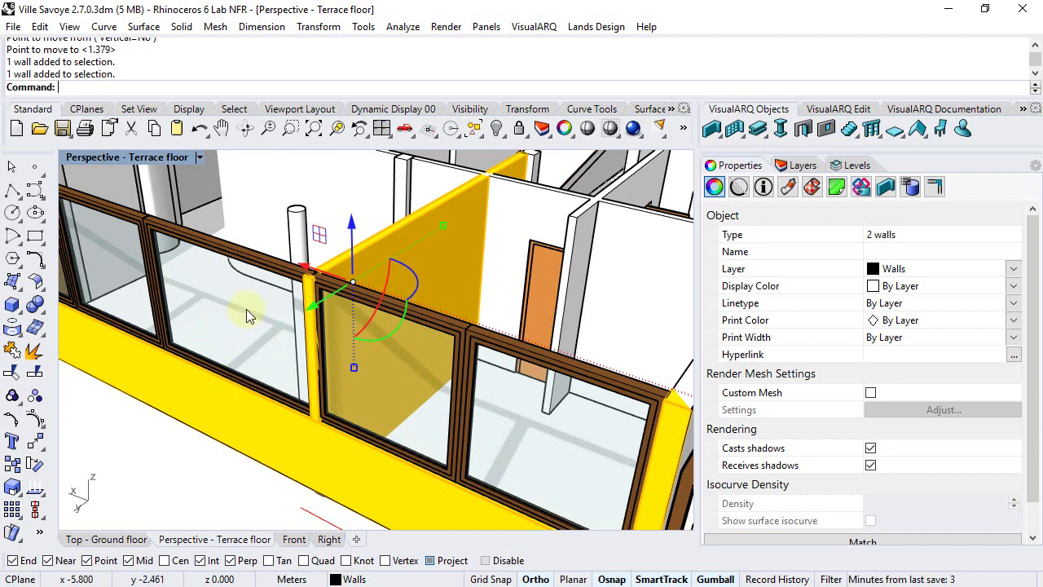
left_click(935, 189)
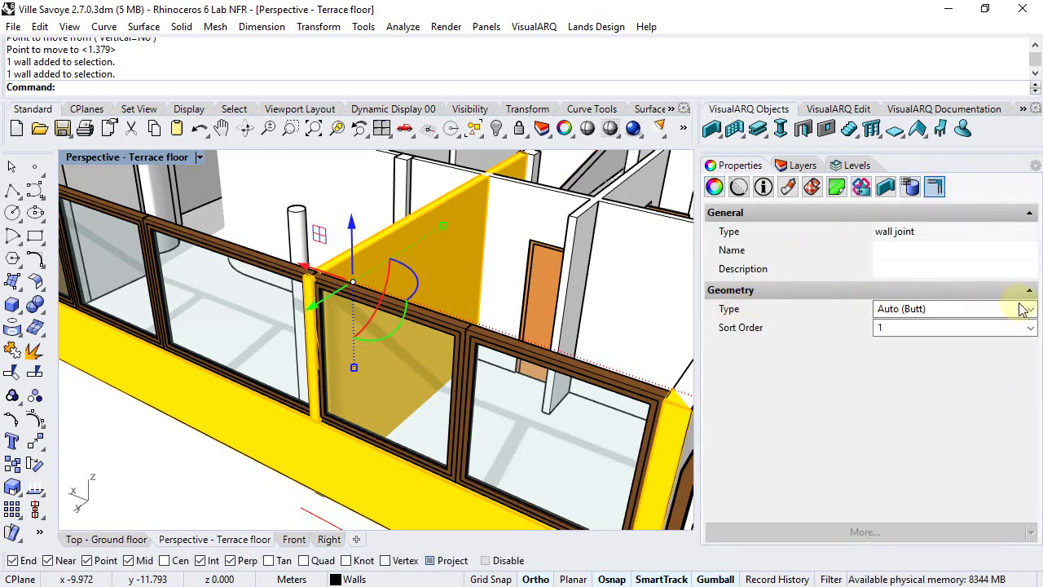
left_click(1032, 310)
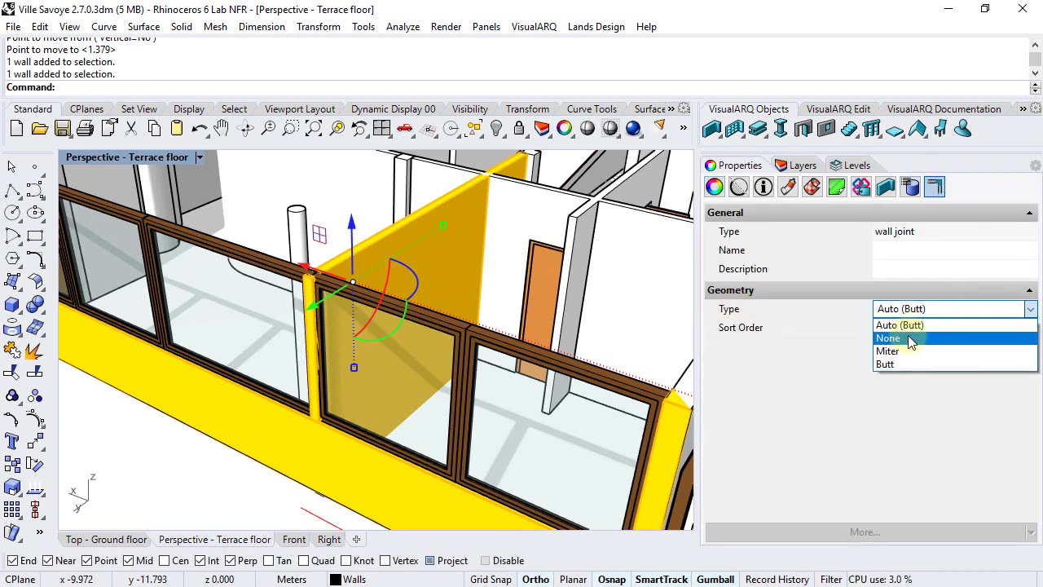